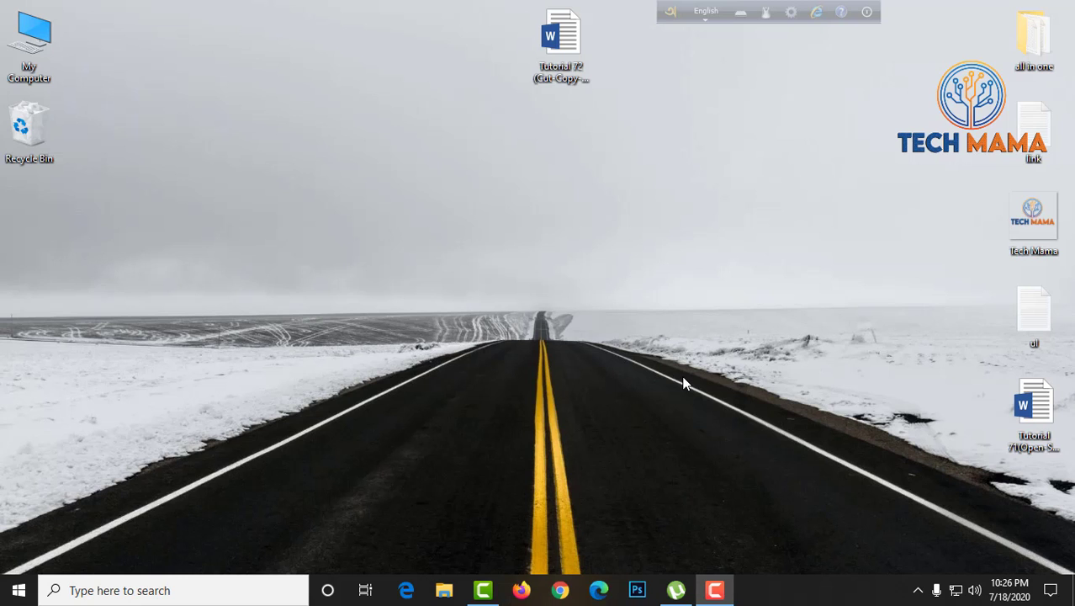
- Open the 'Tutorial 72 (Cut-Copy-Find) Finish' document from the desktop in Word
double_click(555, 56)
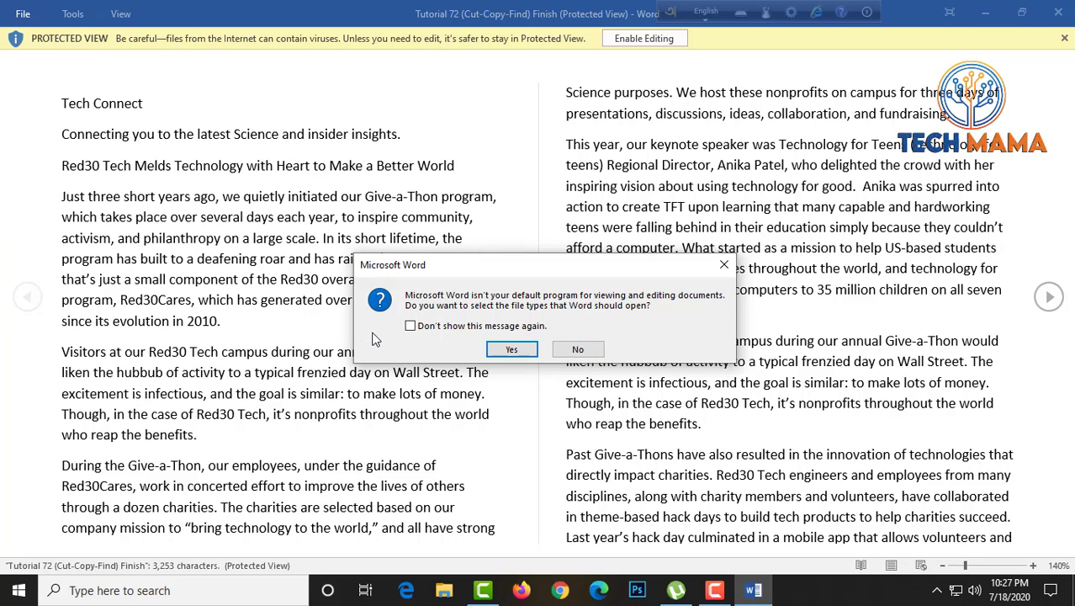
- Dismiss the default-program prompt and confirm the Protected View article rejects edits
left_click(724, 264)
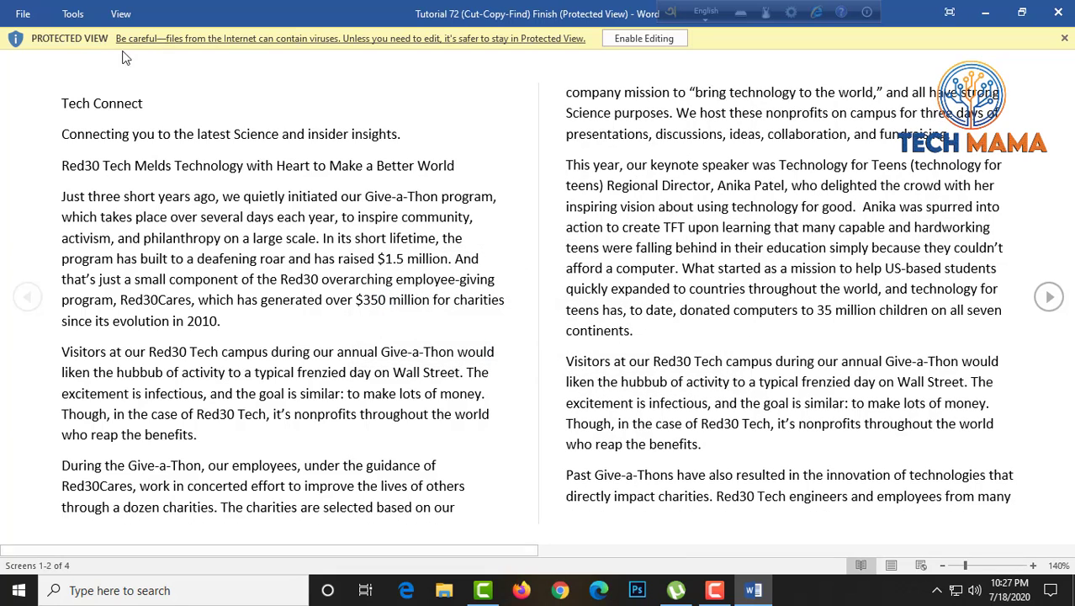
double_click(304, 274)
left_click(272, 239)
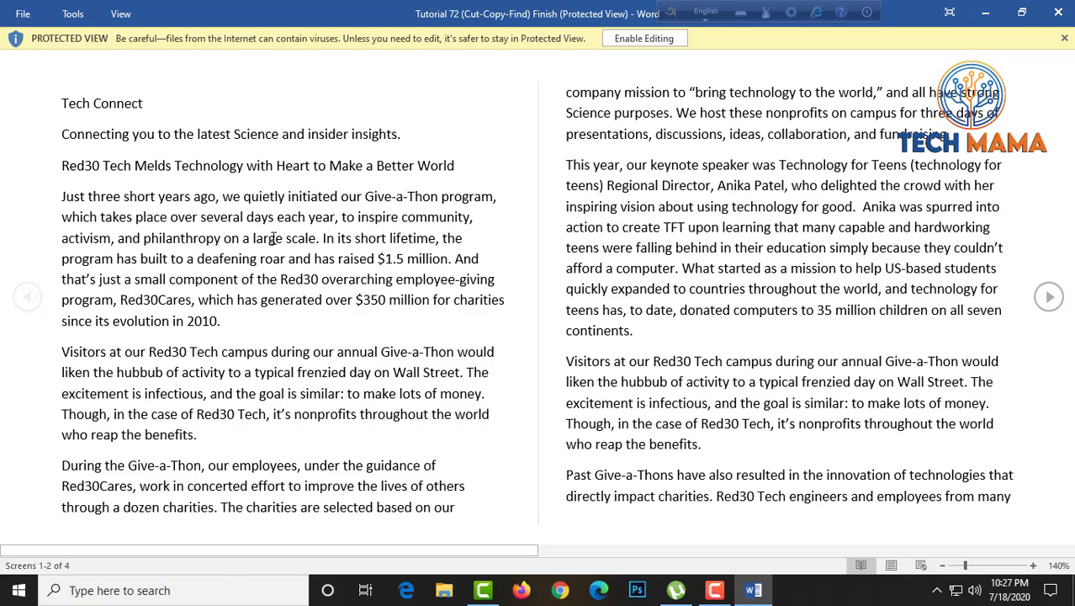
key("ctrl+v")
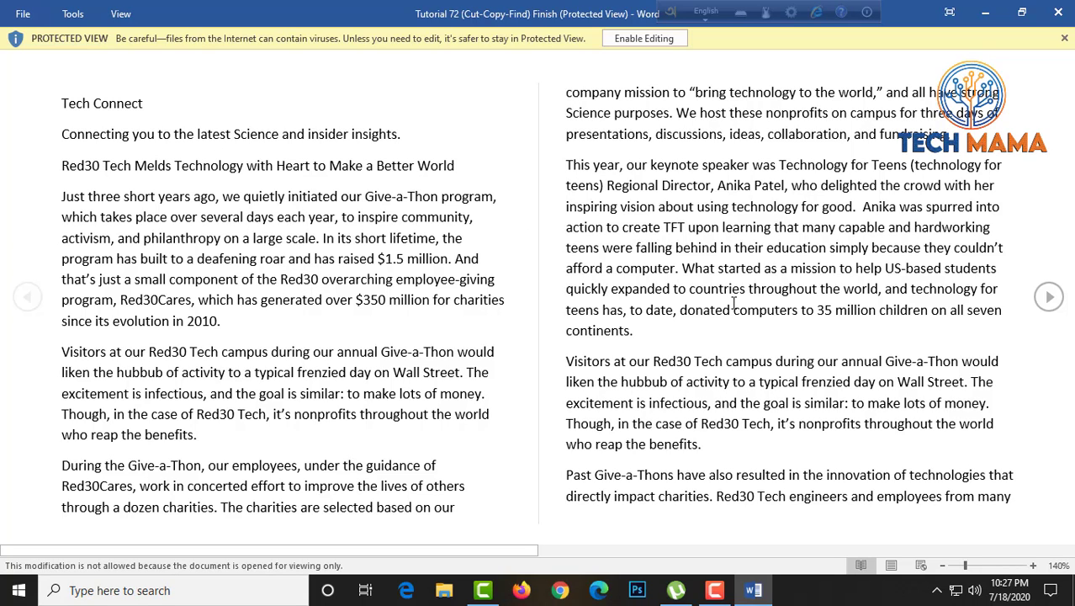
- Enable editing and select the first body paragraph's opening from 'Just' through 'built to'
left_click(637, 40)
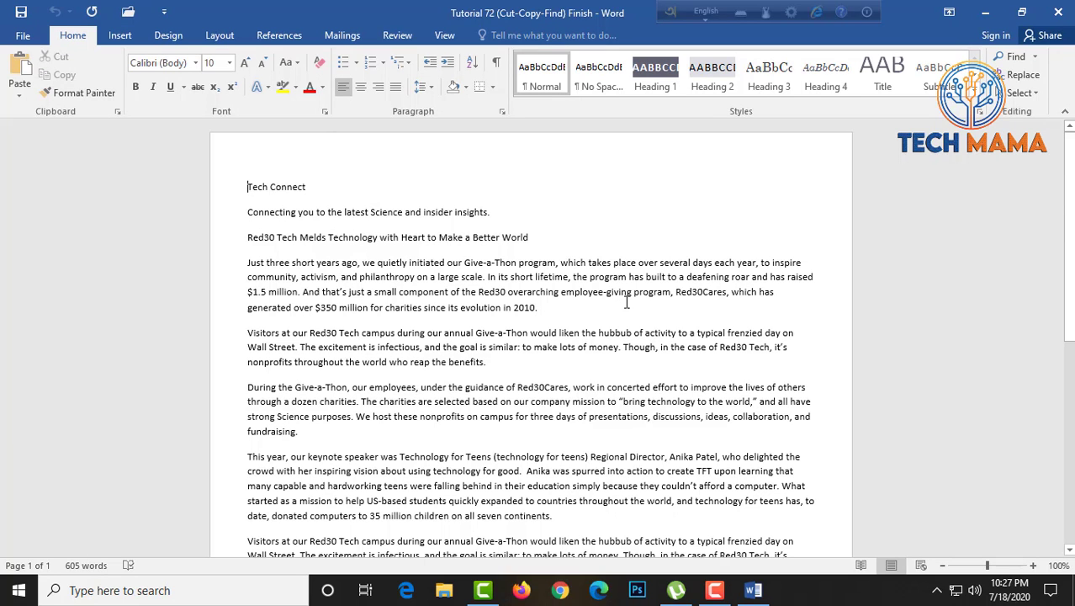
scroll(626, 303, "up", 1)
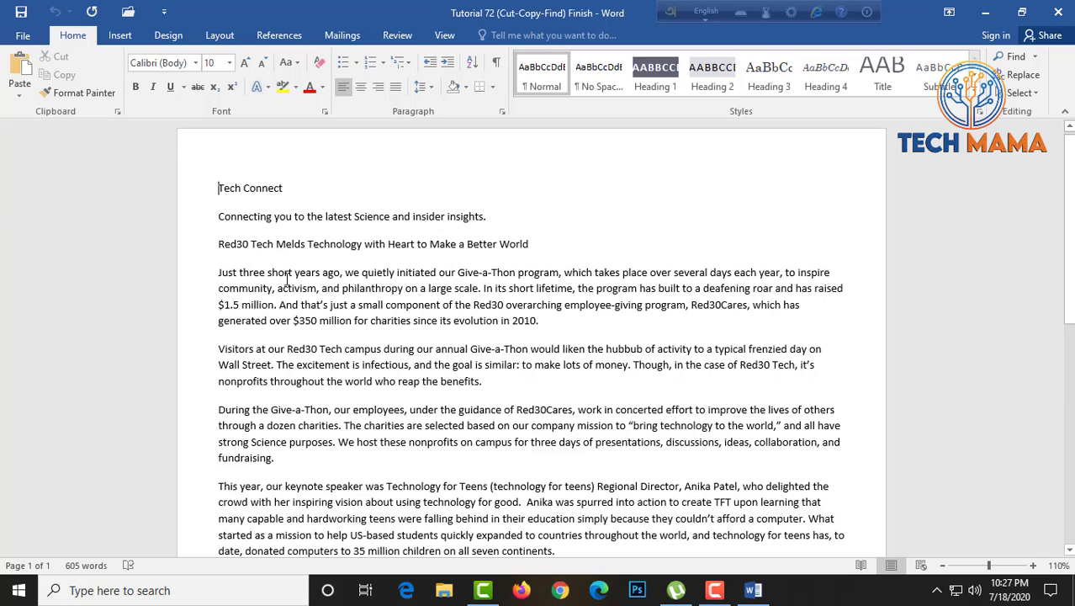
double_click(223, 274)
left_click_drag(250, 280, 352, 288)
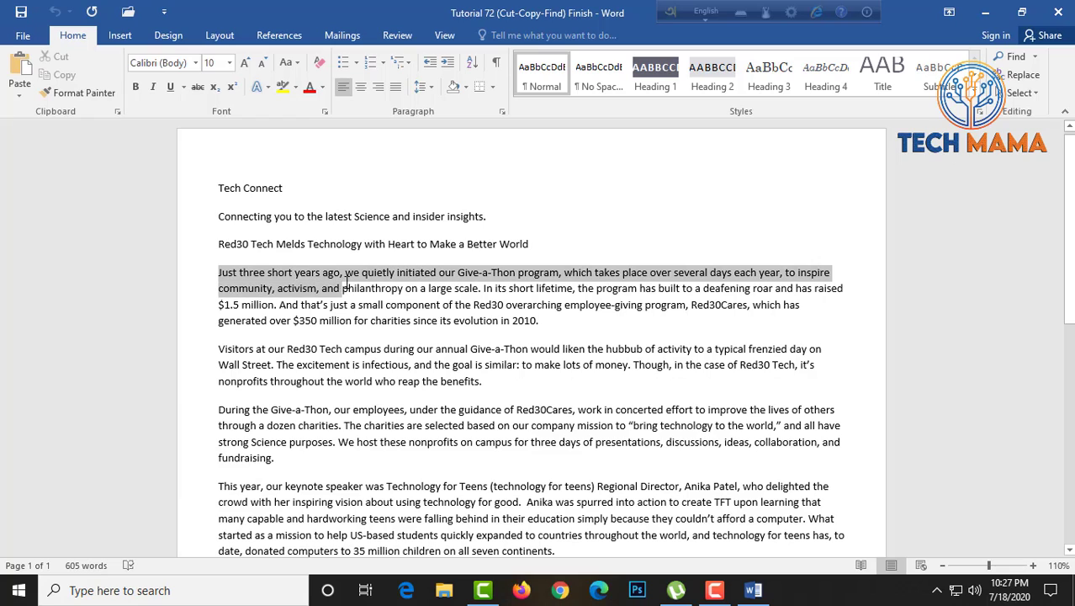
left_click(344, 289)
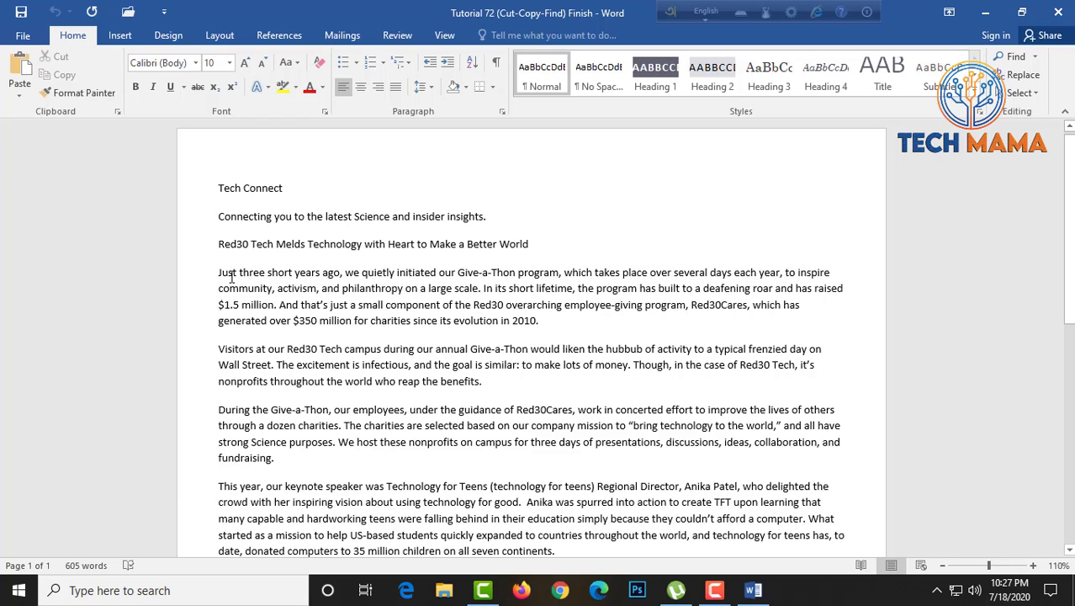
mouse_move(219, 273)
left_mouse_down()
mouse_move(614, 308)
mouse_move(645, 289)
mouse_move(692, 288)
left_mouse_up()
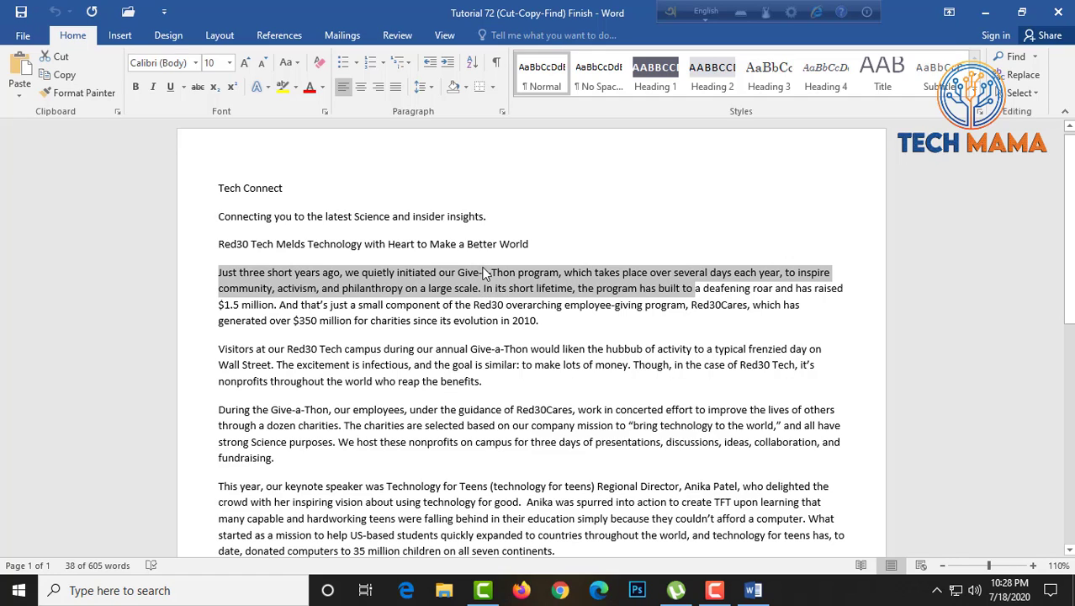
- Cut and undo the selected opening passage twice, then copy it to the clipboard
right_click(420, 284)
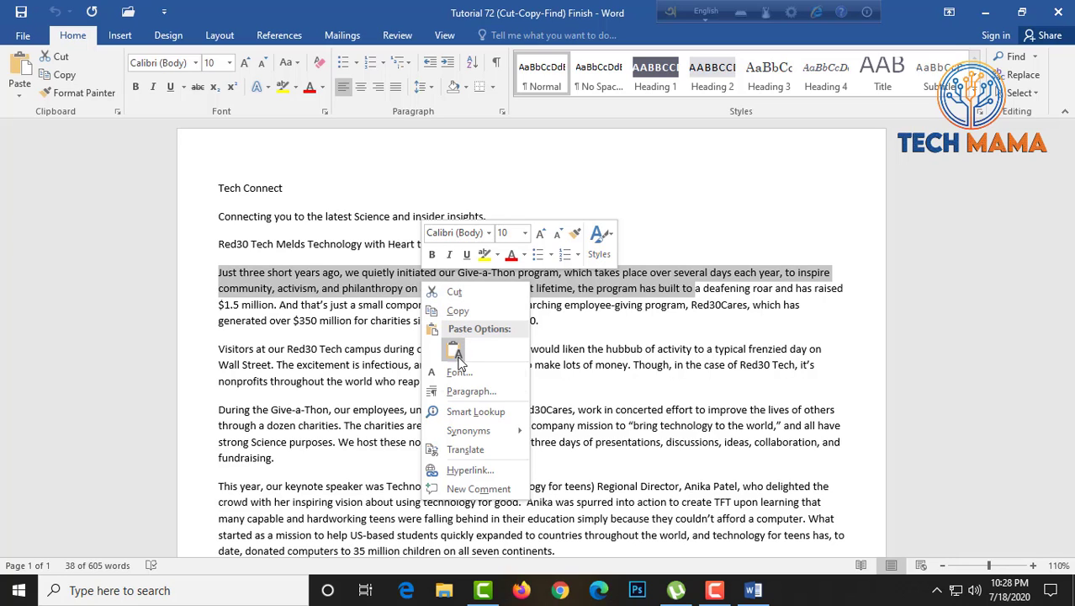
left_click(452, 293)
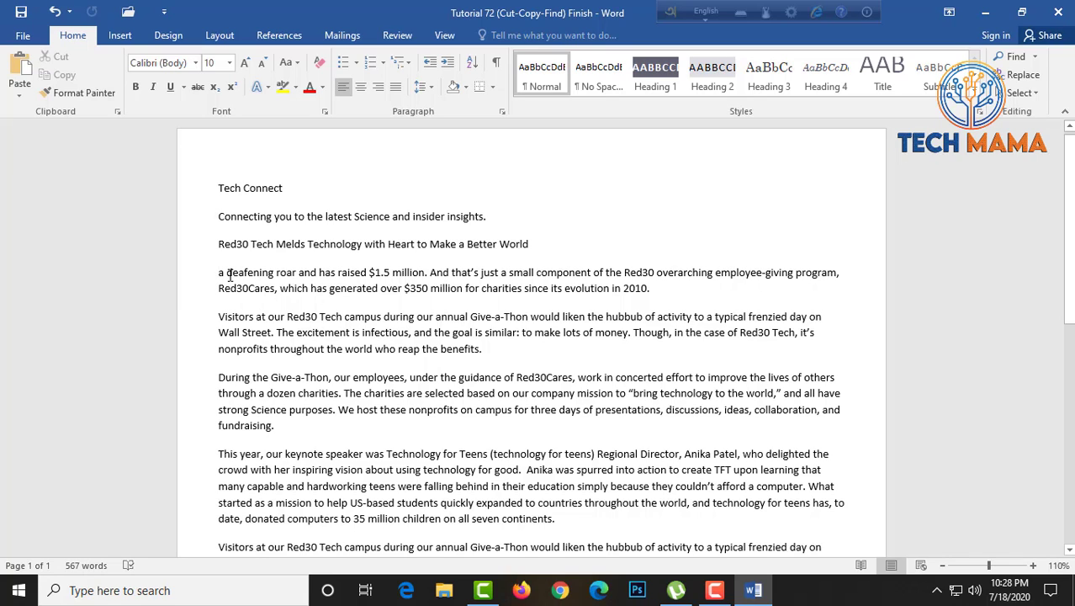
left_click(55, 14)
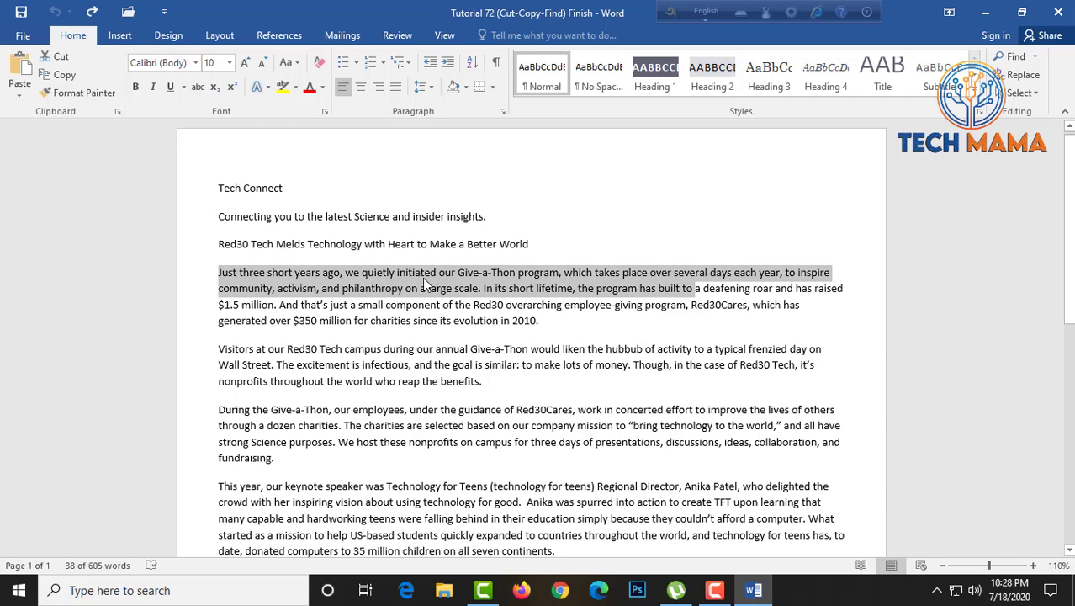
left_click(54, 57)
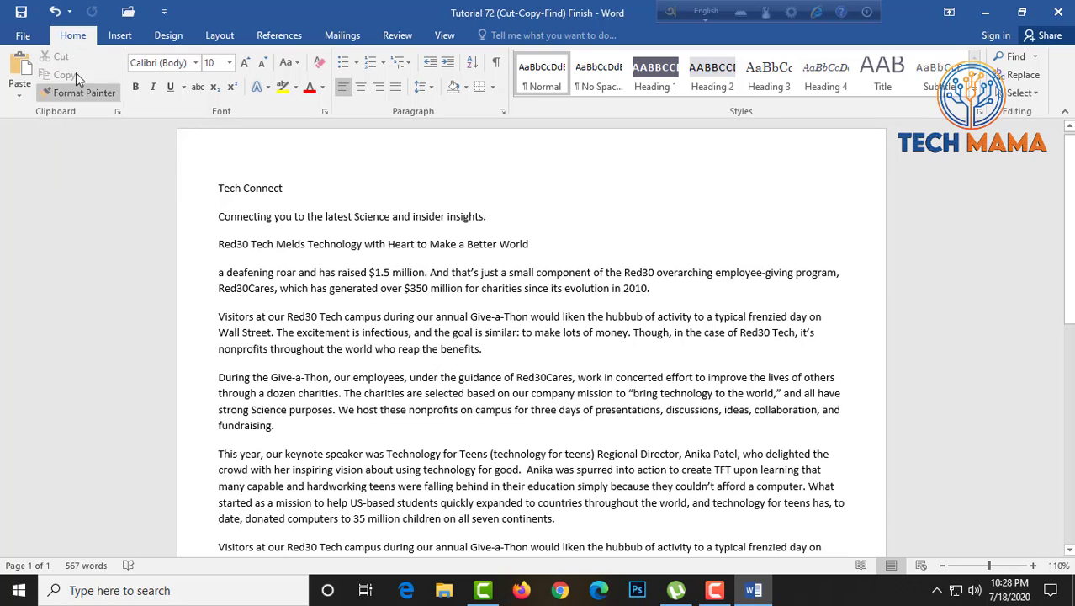
left_click(54, 13)
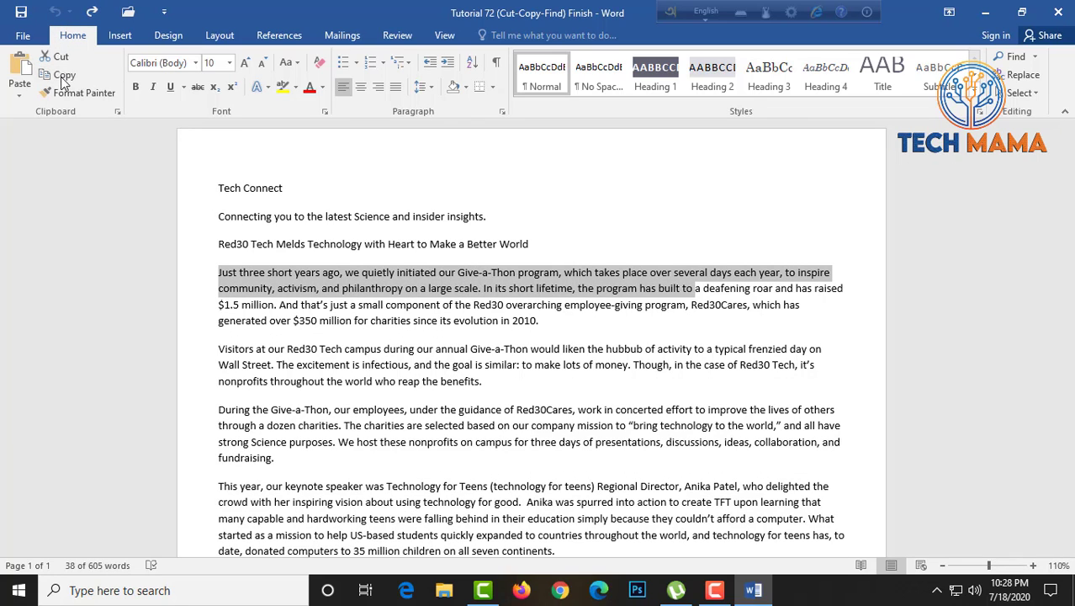
right_click(377, 283)
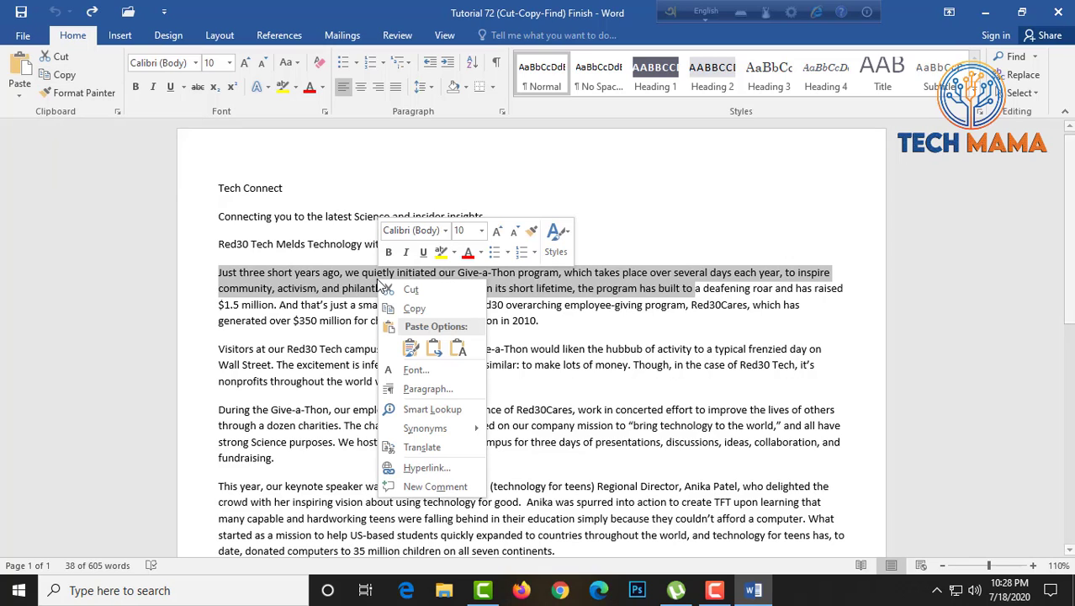
left_click(434, 308)
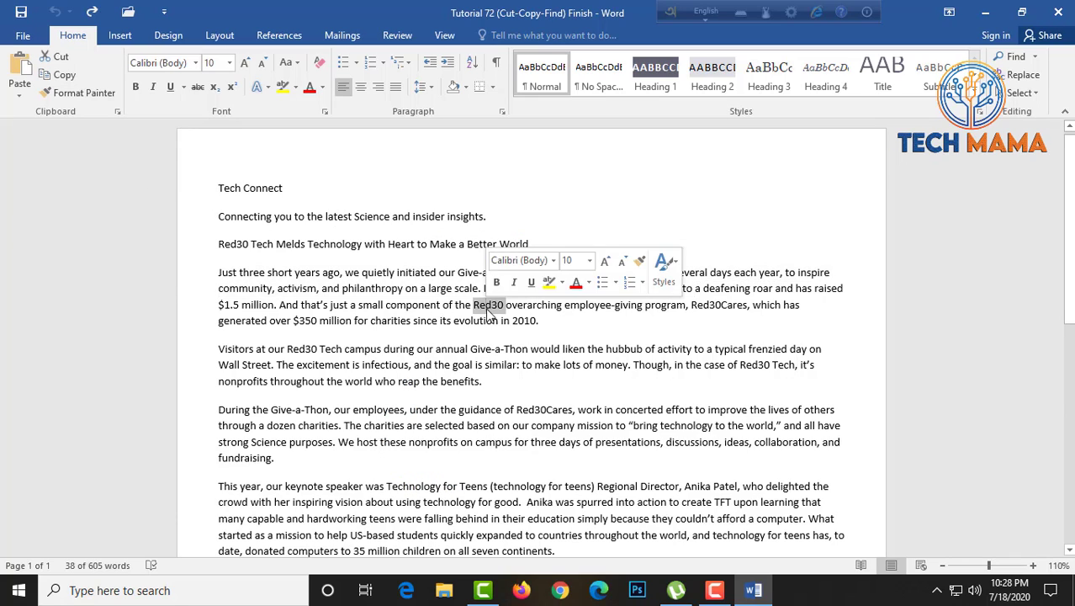
- Practise selecting the first body paragraph and the Visitors paragraph, clearing each selection
triple_click(489, 308)
left_click(487, 311)
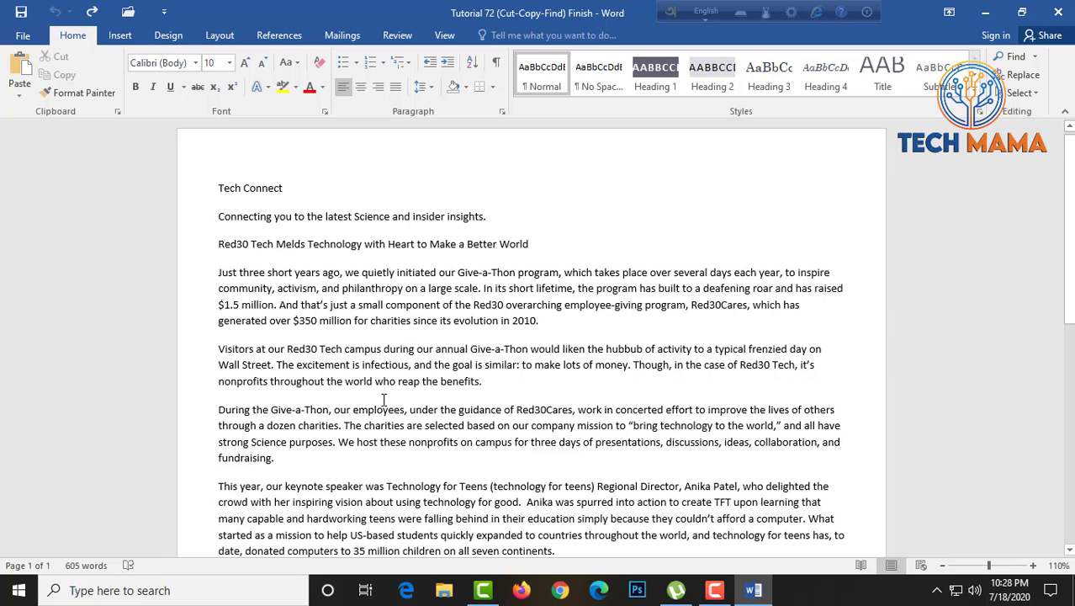
scroll(401, 430, "down", 1)
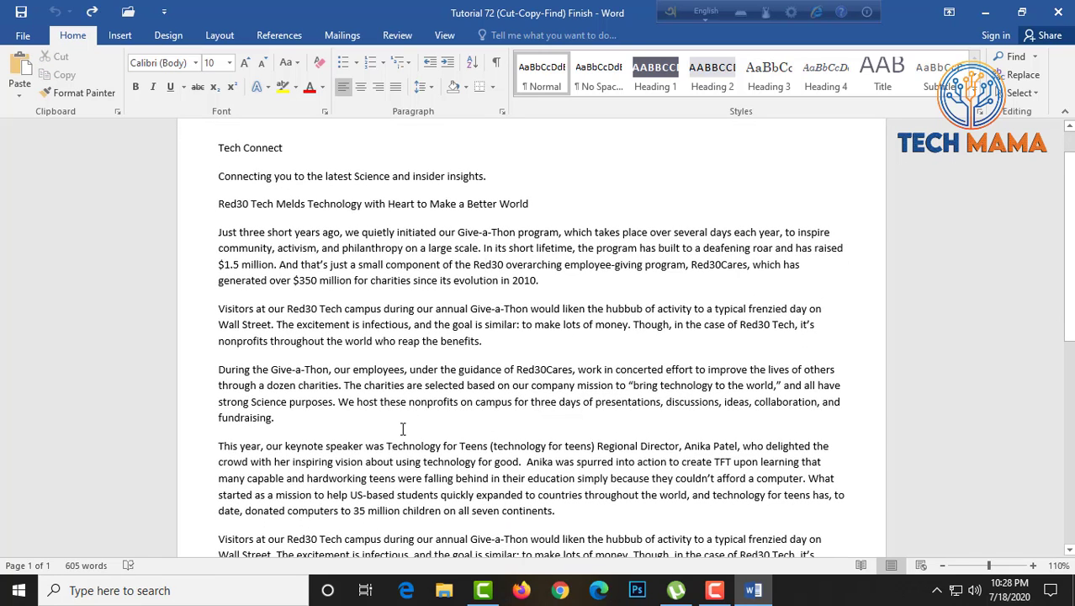
left_click_drag(220, 232, 539, 280)
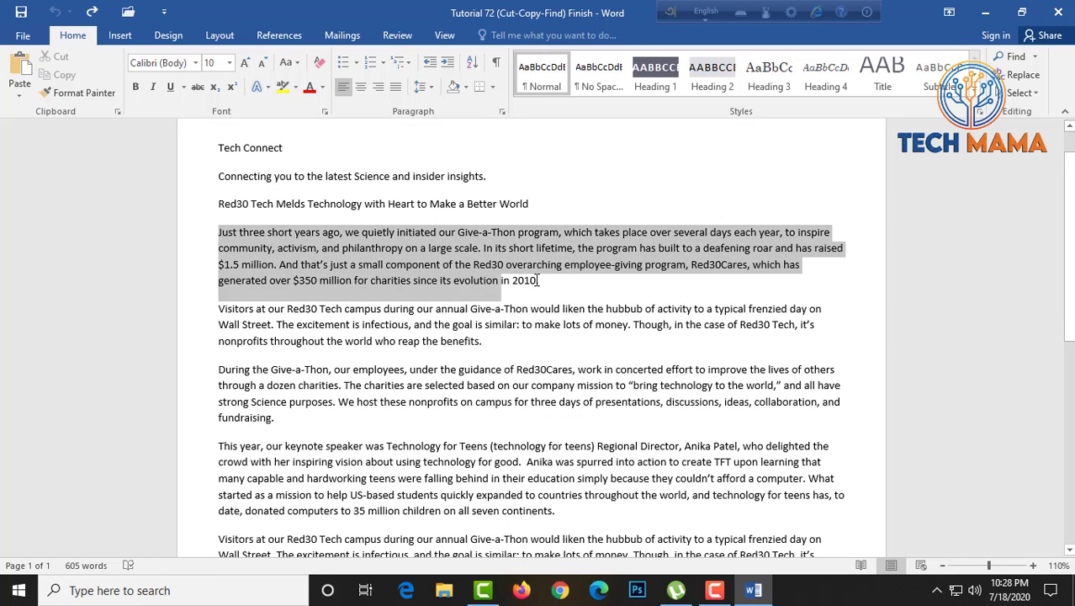
left_click(228, 324)
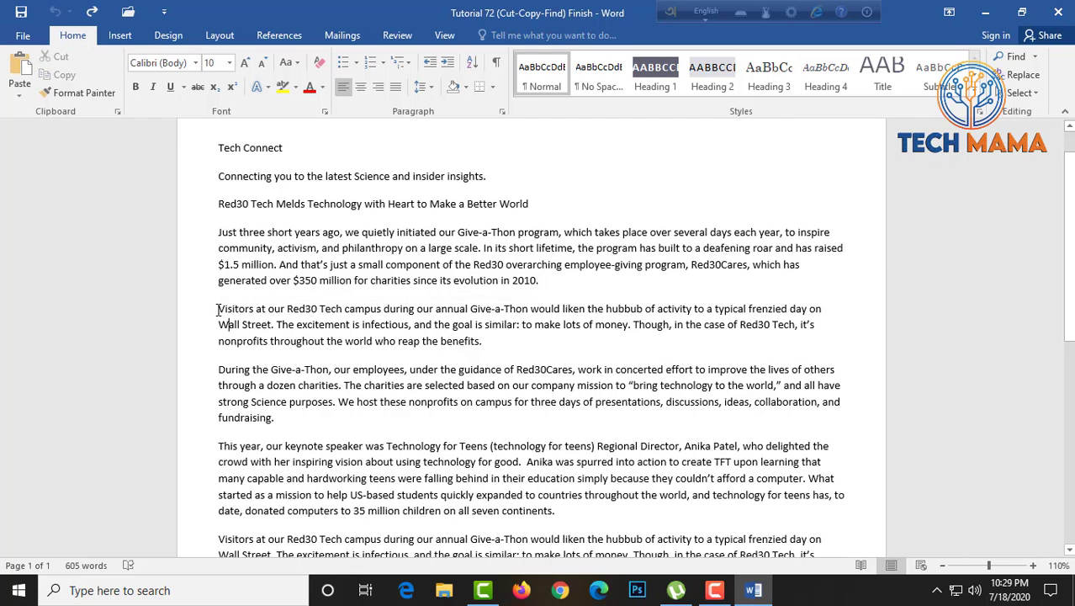
left_click_drag(218, 309, 482, 341)
left_click(477, 402)
scroll(498, 393, "down", 1)
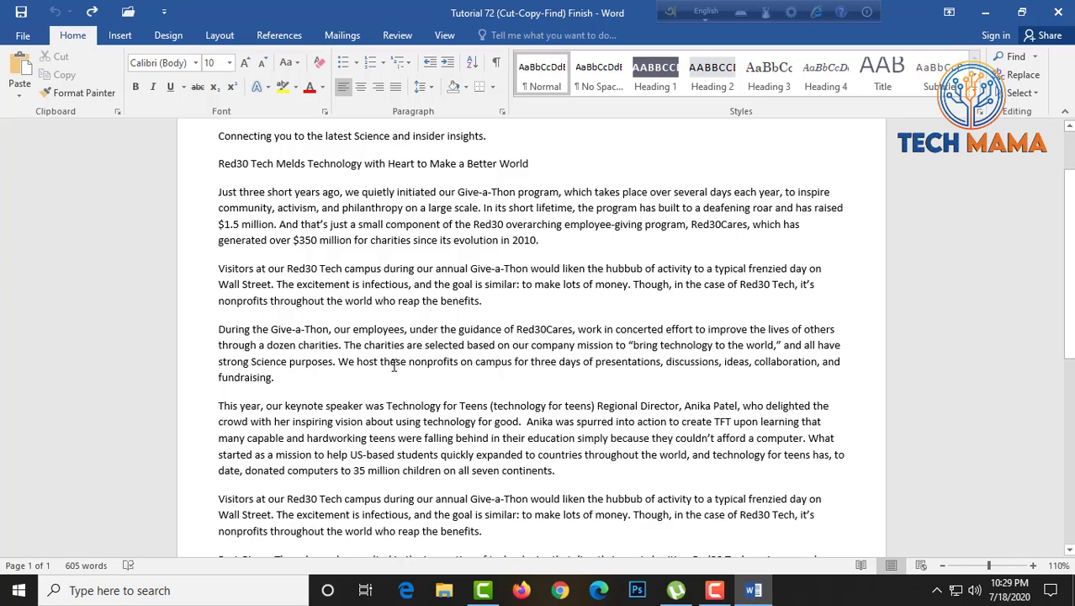
- Cut the 'During the Give-a-Thon' paragraph and place the cursor after 'reliable.'
triple_click(400, 364)
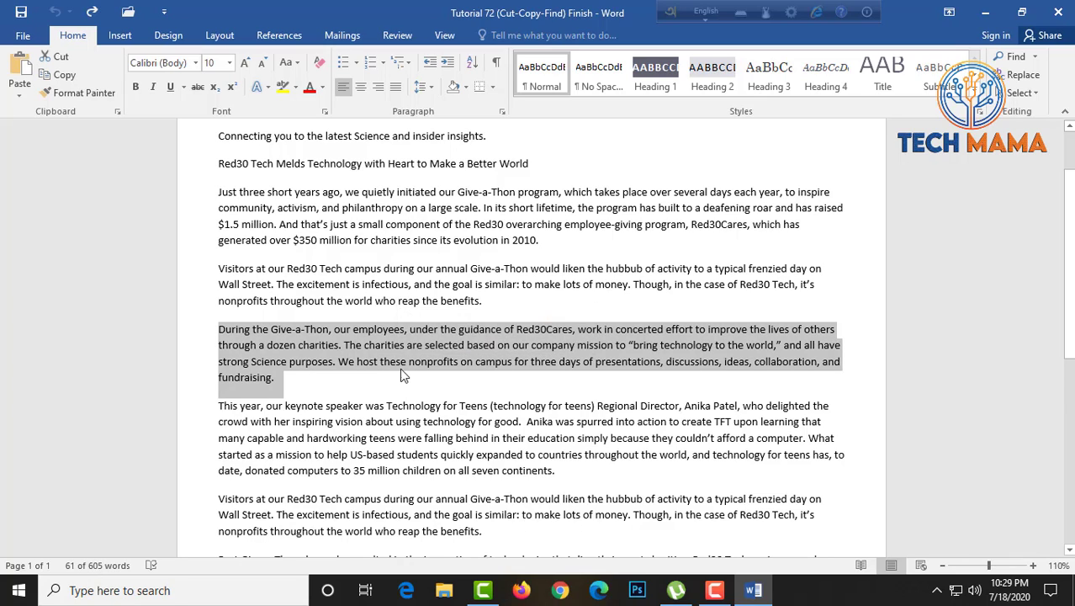
left_click(57, 59)
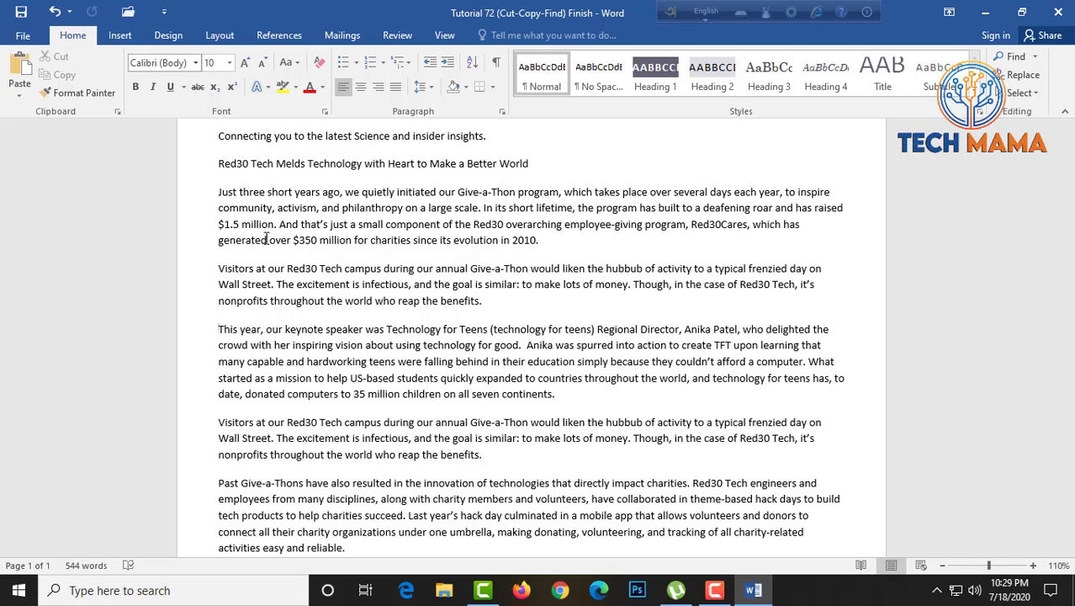
scroll(420, 450, "down", 1)
scroll(387, 442, "down", 2)
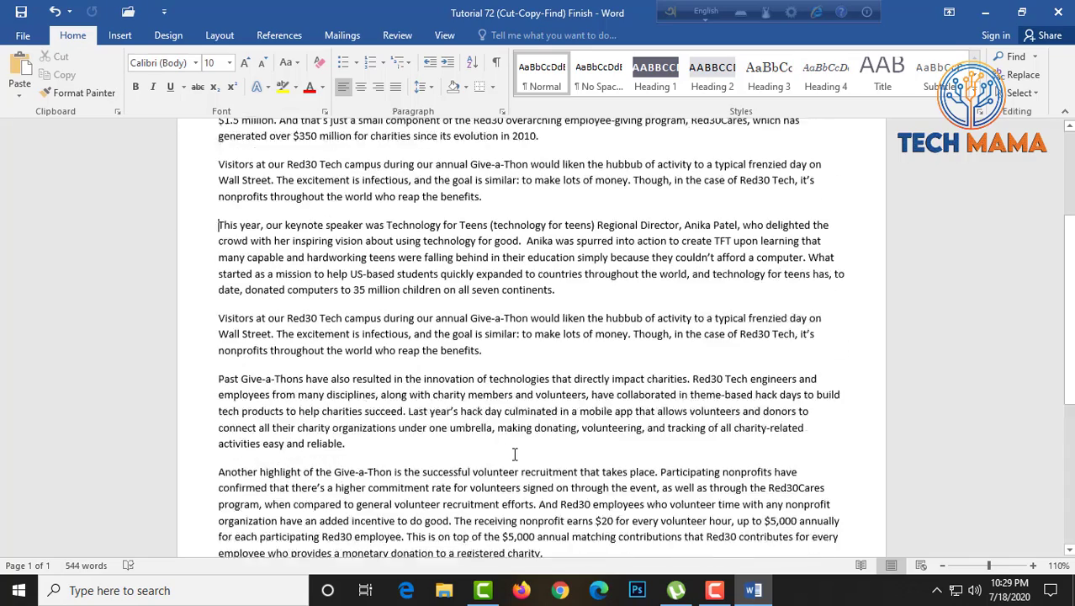
scroll(355, 433, "down", 1)
scroll(355, 432, "down", 1)
scroll(403, 441, "down", 3)
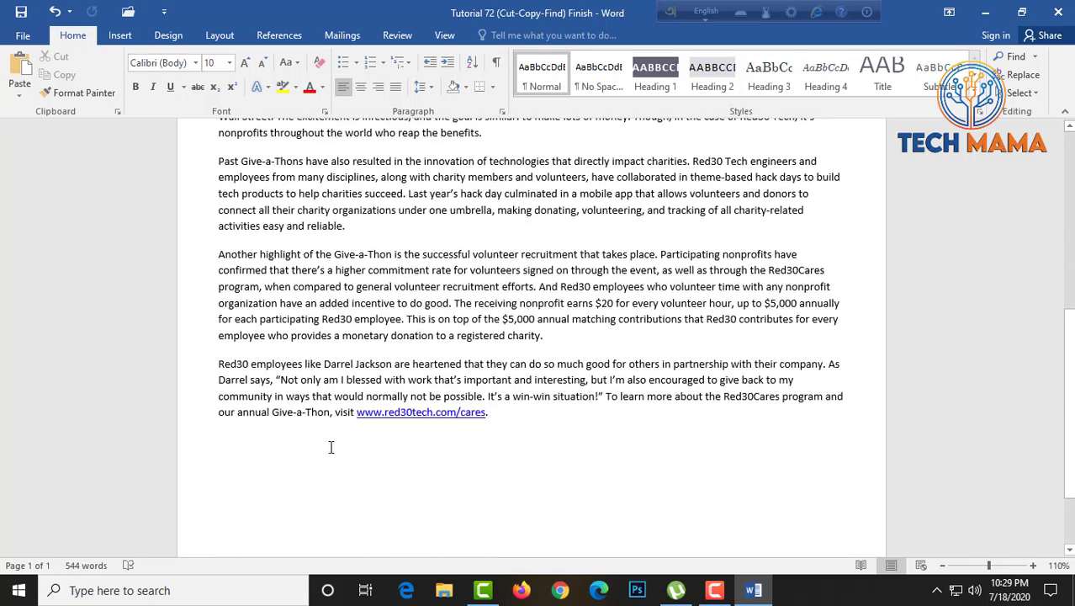
left_click(353, 228)
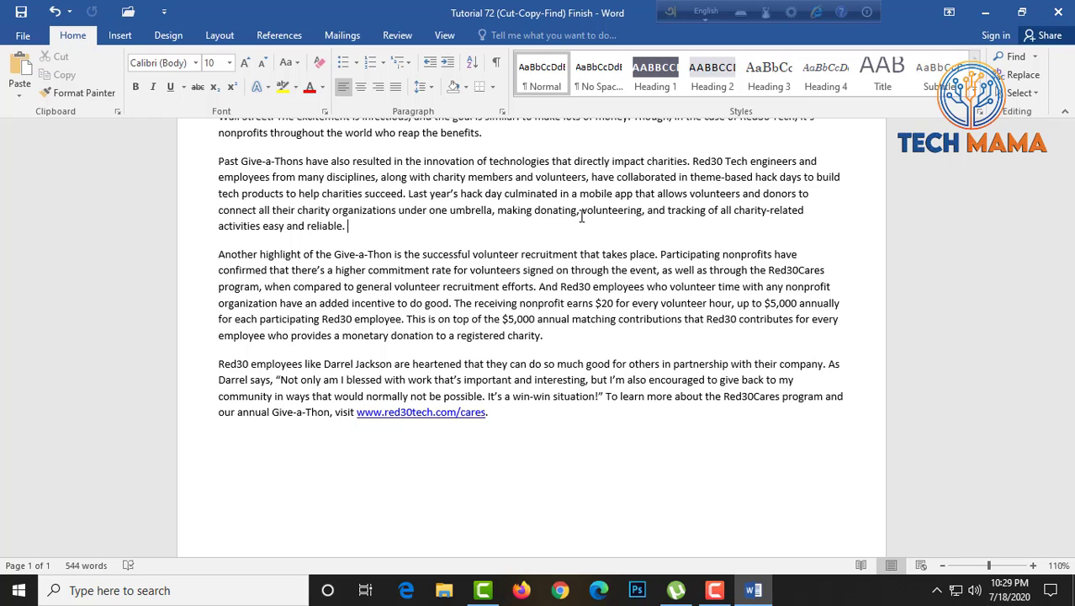
- Paste the 'During the Give-a-Thon' paragraph on a new line after 'reliable.' and view Paste Options
key("Return")
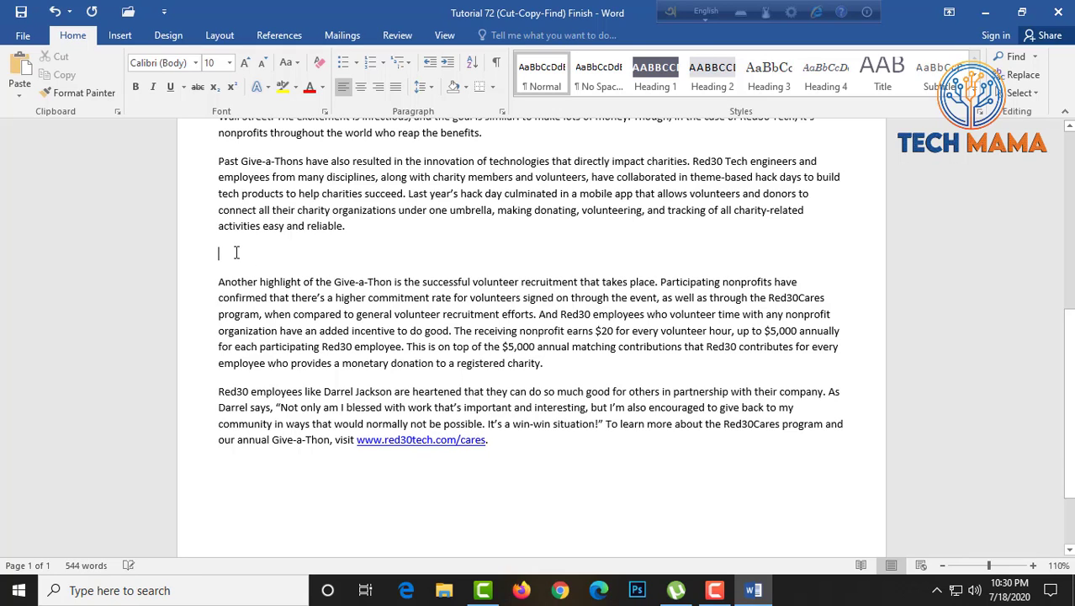
key("ctrl+v")
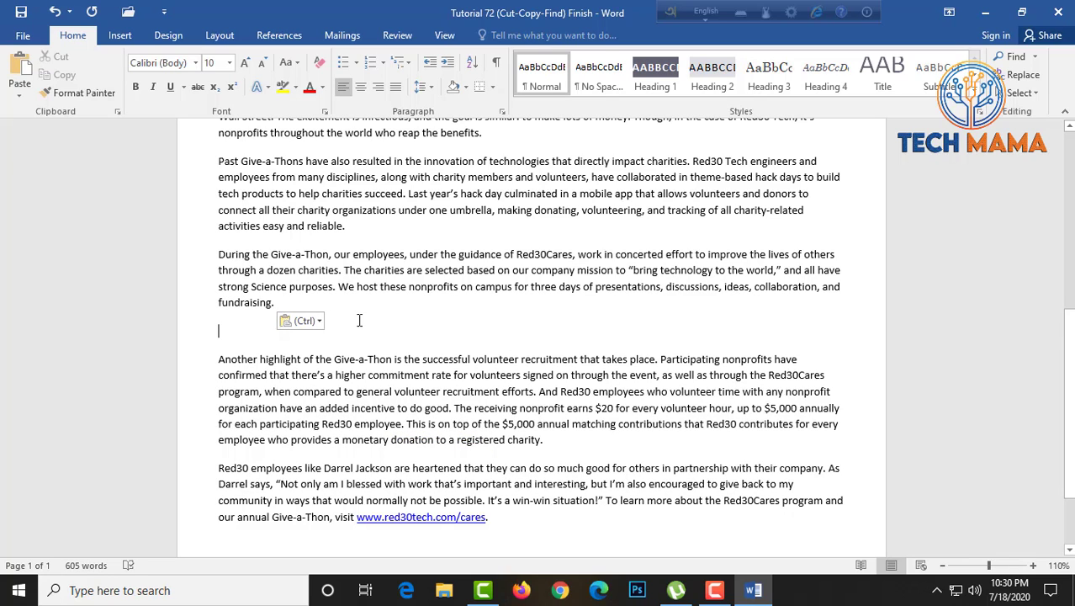
left_click(313, 326)
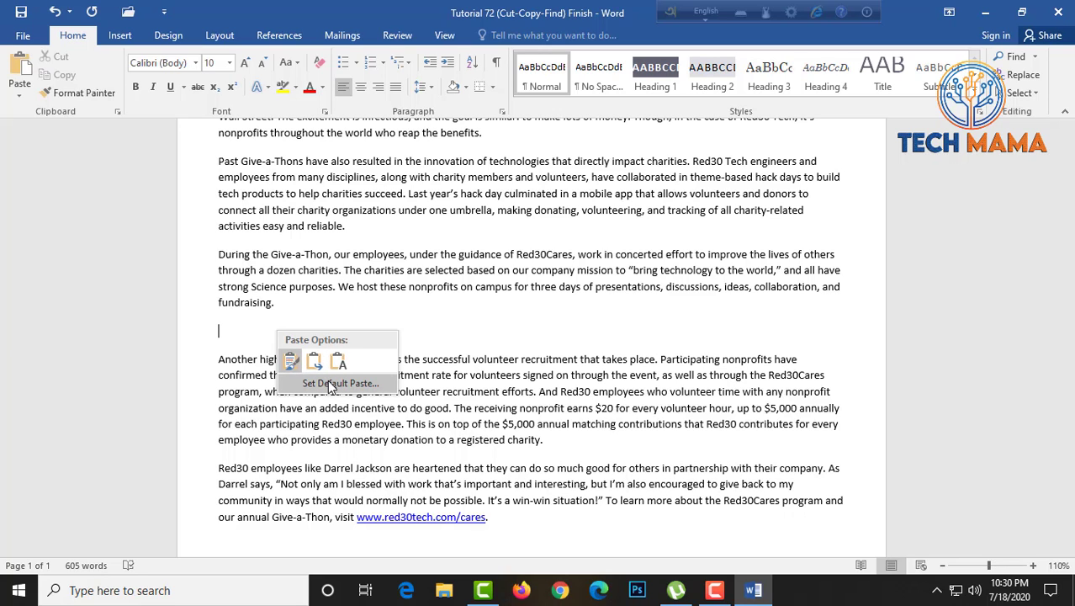
- Review the default paste settings, then position the cursor after 'fundraising.'
left_click(330, 385)
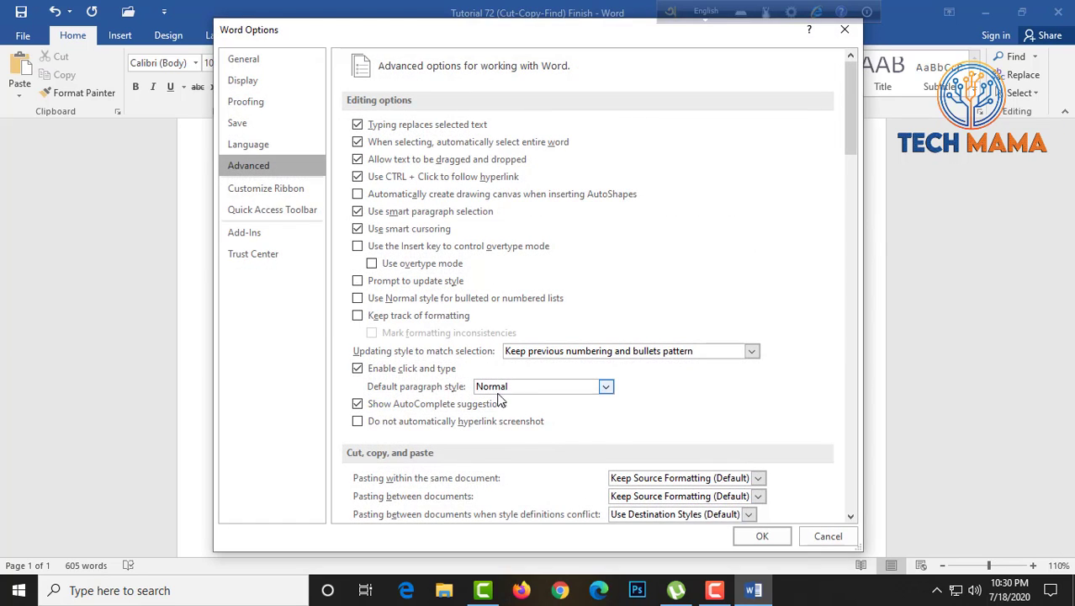
left_click(844, 29)
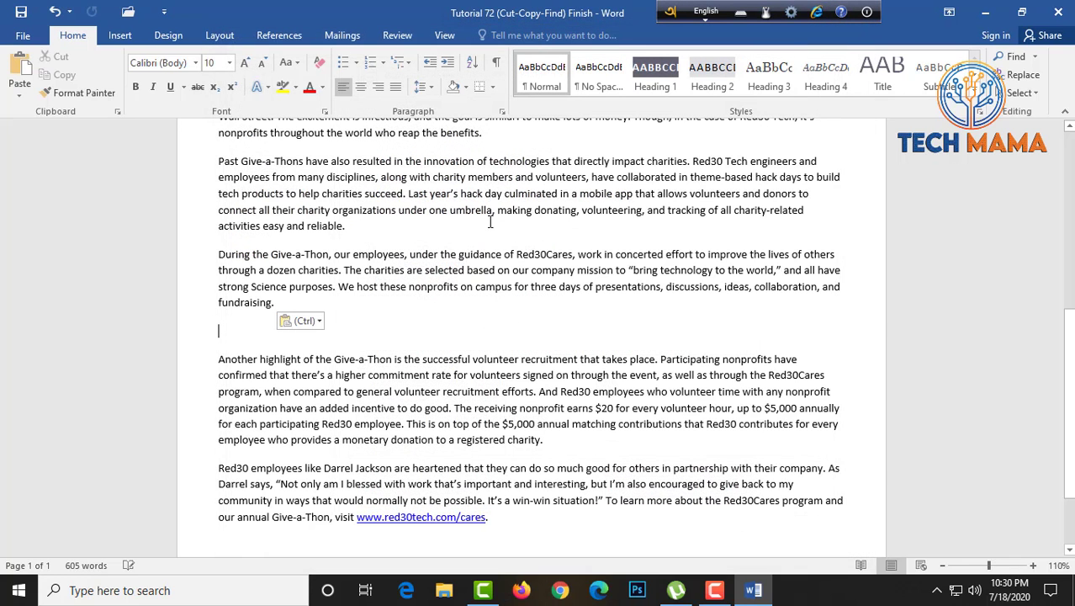
left_click(357, 304)
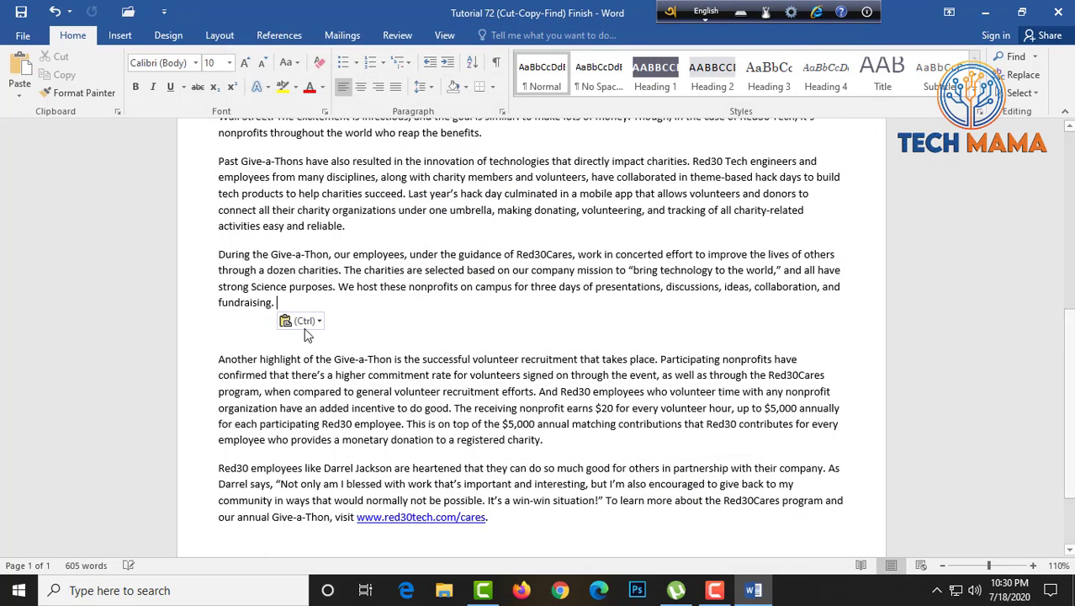
left_click(307, 328)
left_click(355, 305)
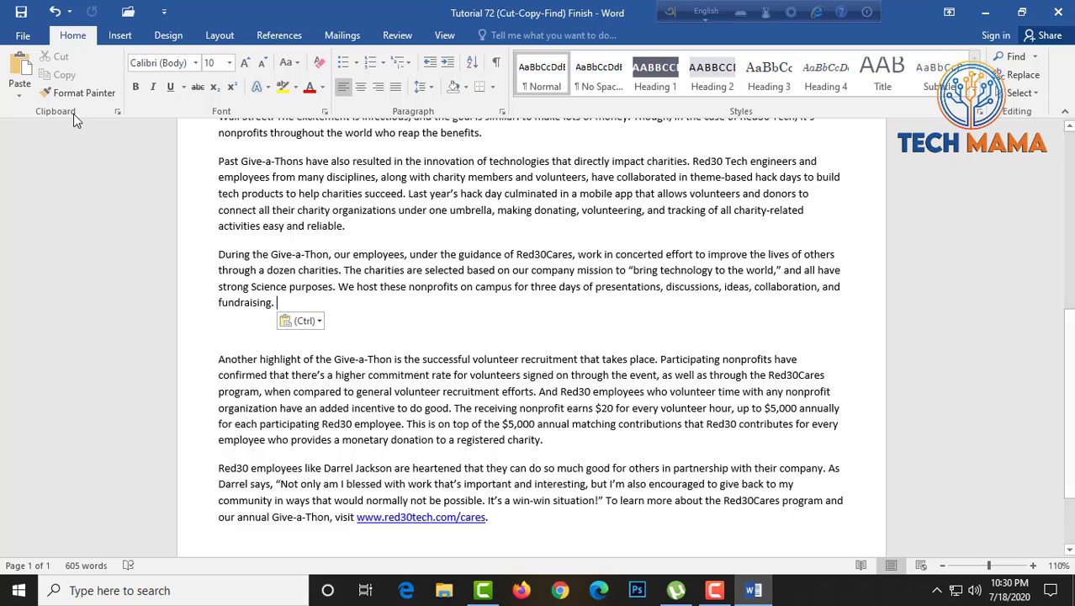
- Paste the Give-a-Thon paragraph after 'fundraising.' using Keep Text Only, then check the pasted copy
left_click(24, 84)
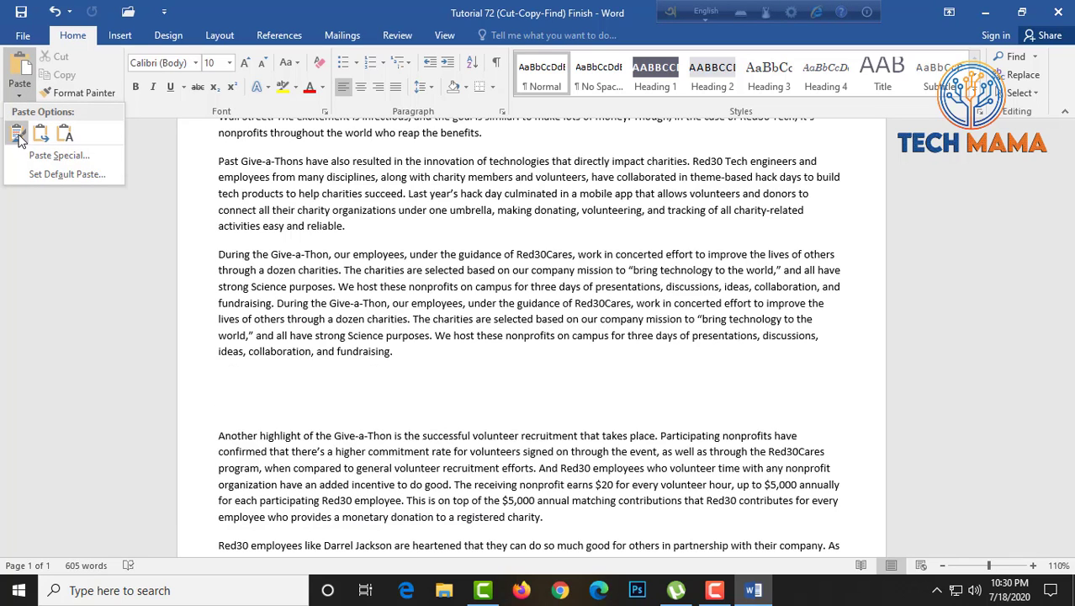
left_click(66, 132)
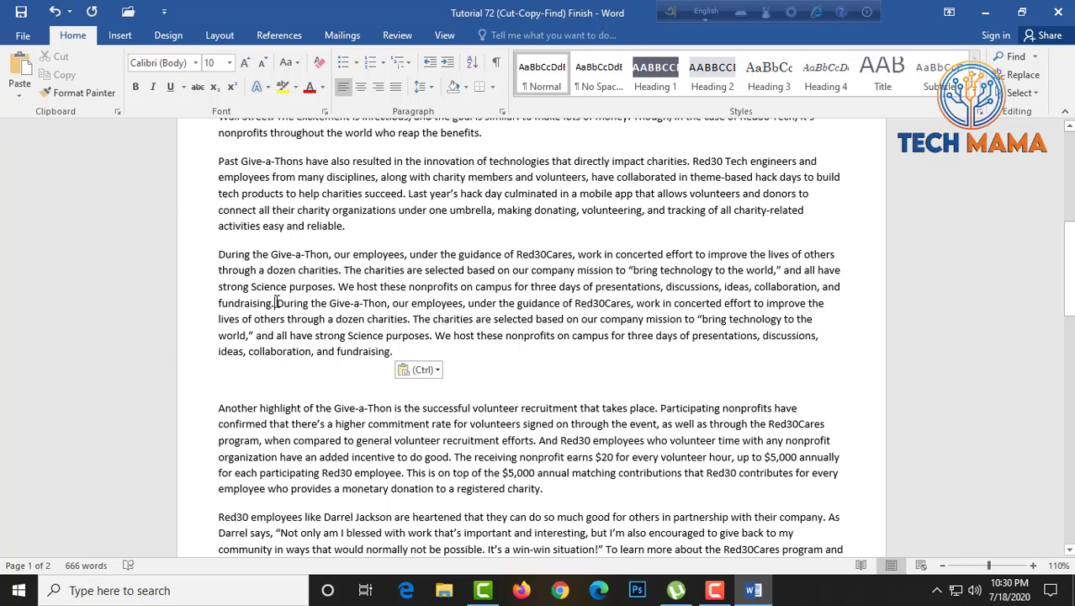
left_click_drag(225, 256, 277, 305)
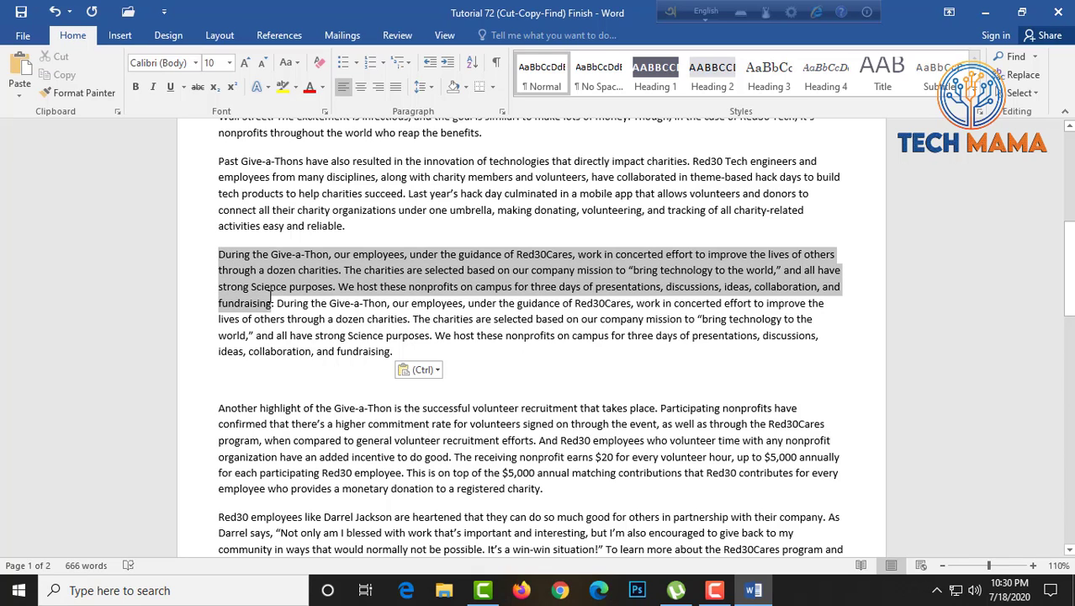
left_click_drag(352, 335, 392, 360)
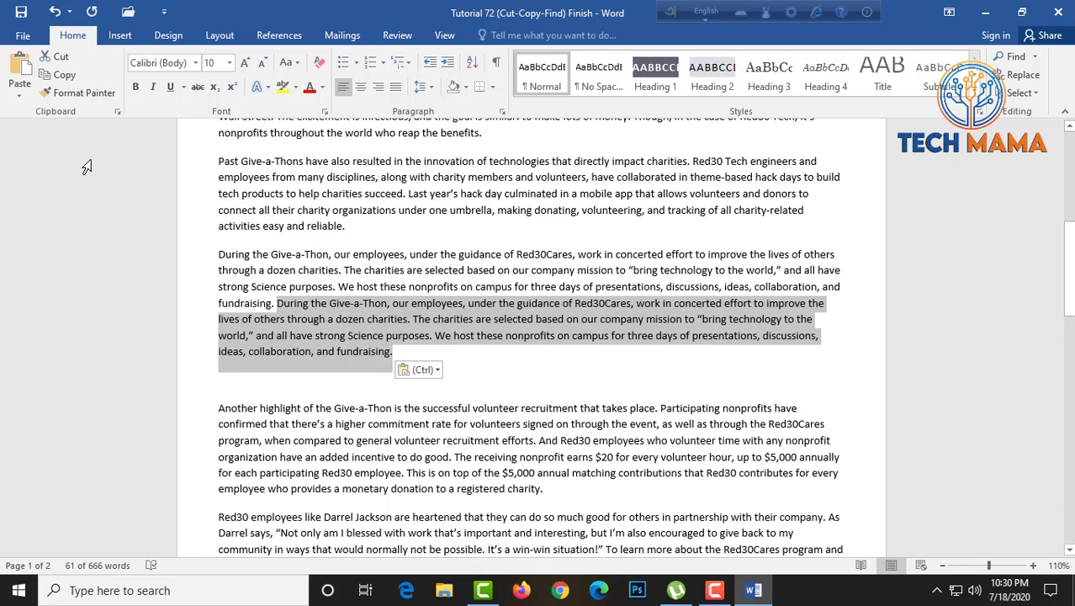
left_click(504, 396)
scroll(521, 412, "up", 1)
scroll(537, 421, "up", 2)
scroll(537, 421, "up", 3)
scroll(534, 417, "up", 2)
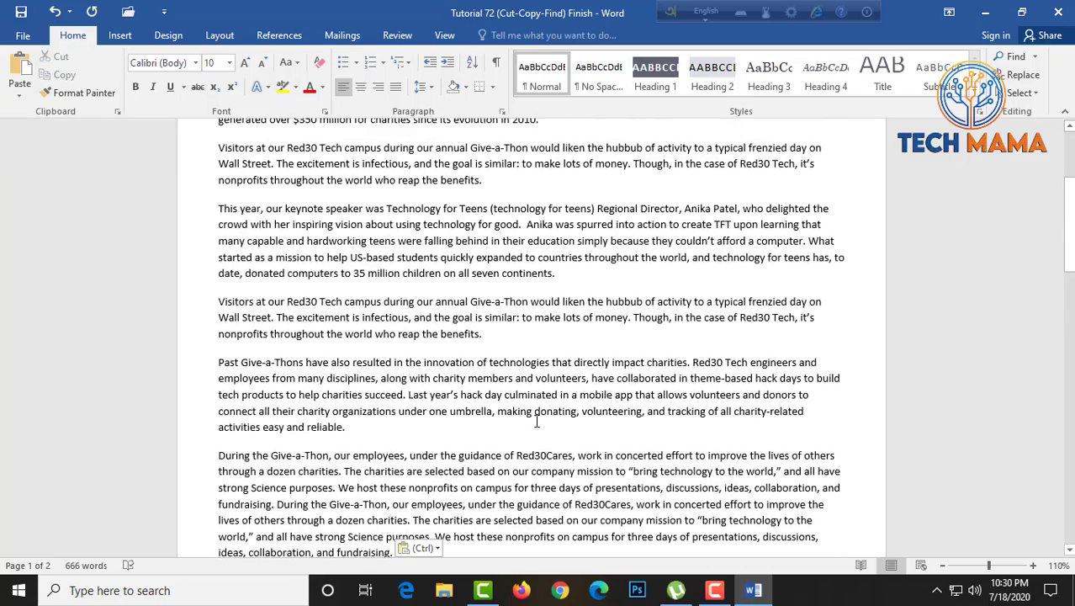
scroll(529, 413, "up", 2)
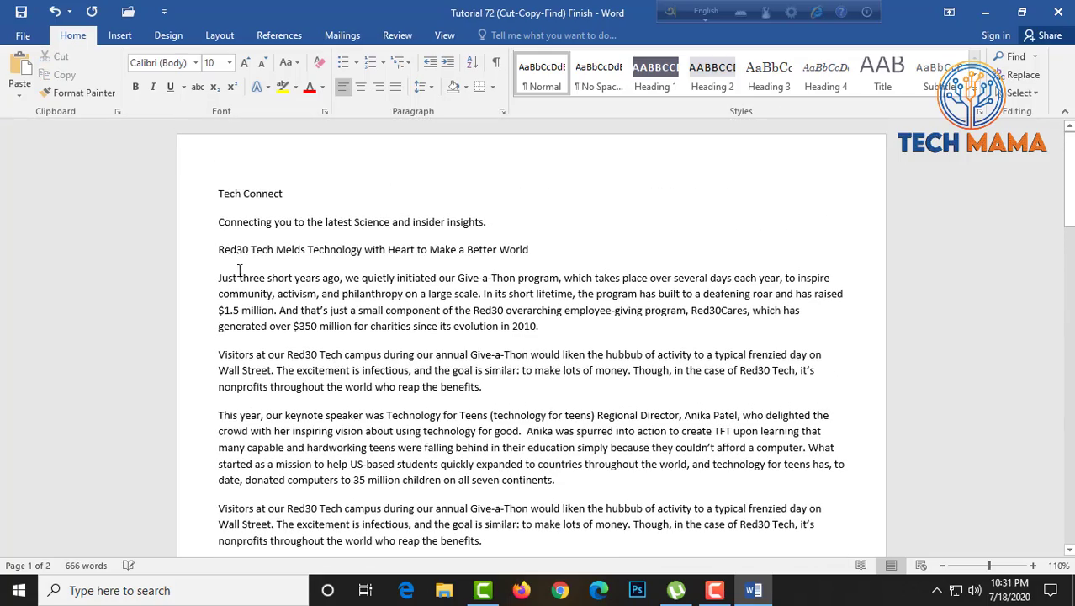
- Copy the 'Connecting you to the latest Science and insider insights.' tagline
left_click_drag(221, 249, 593, 254)
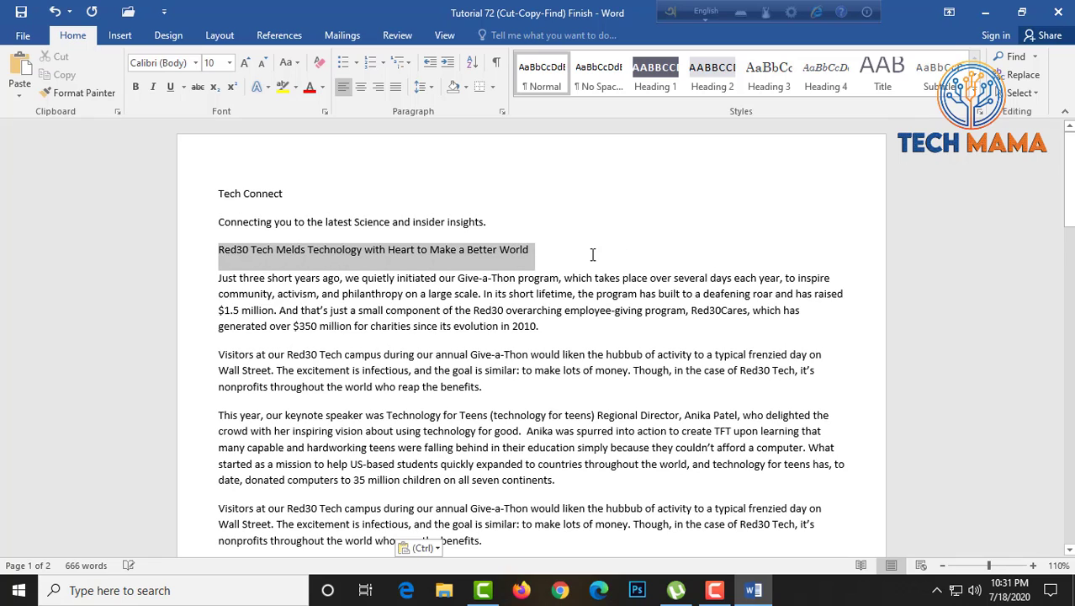
right_click(451, 245)
key("Escape")
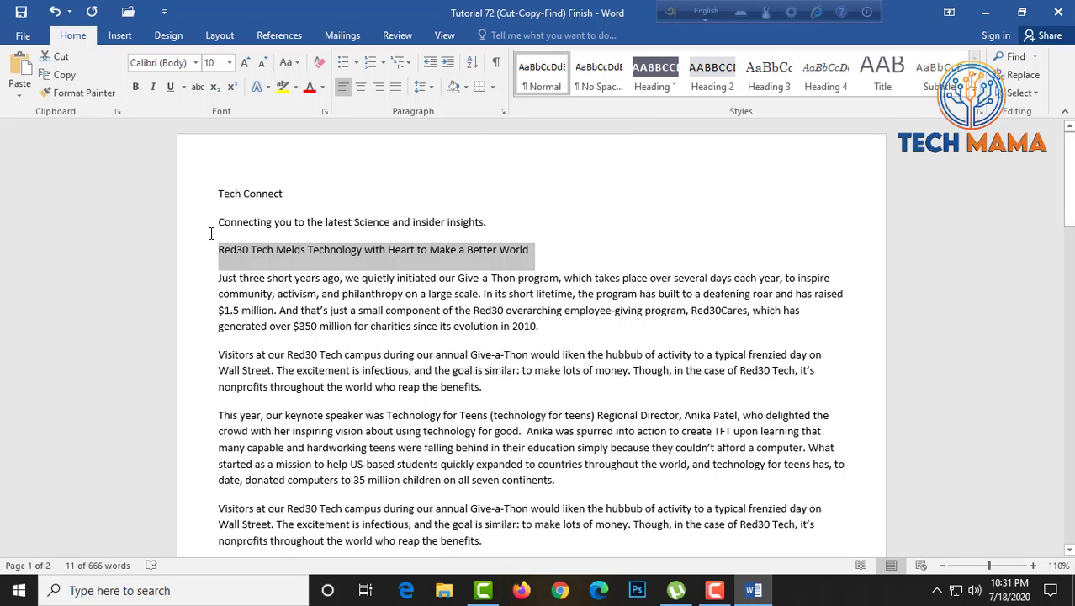
left_click_drag(256, 224, 491, 224)
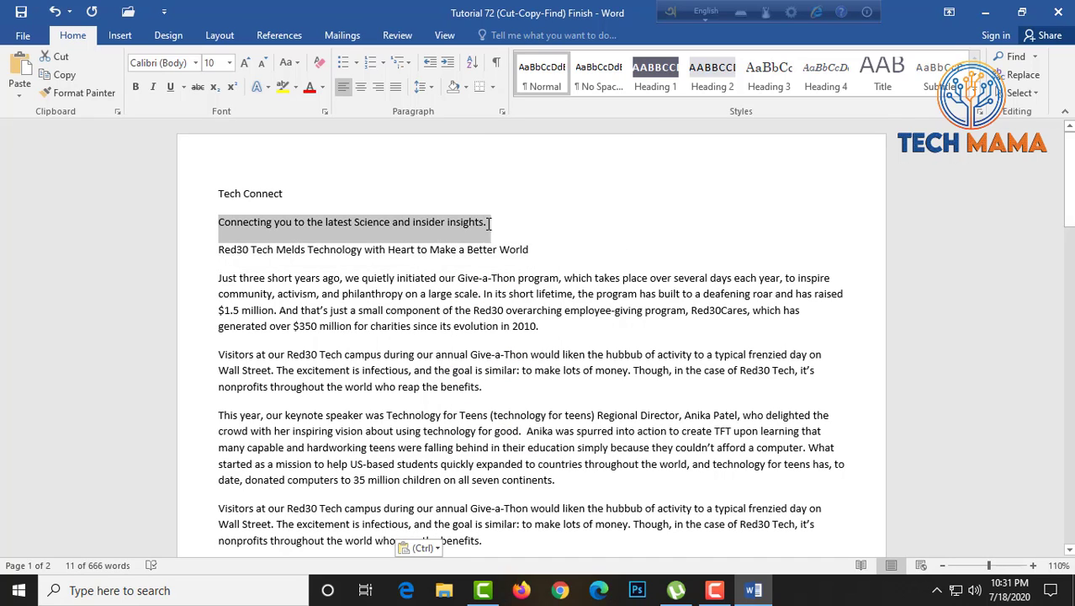
left_click(64, 75)
left_click(304, 249)
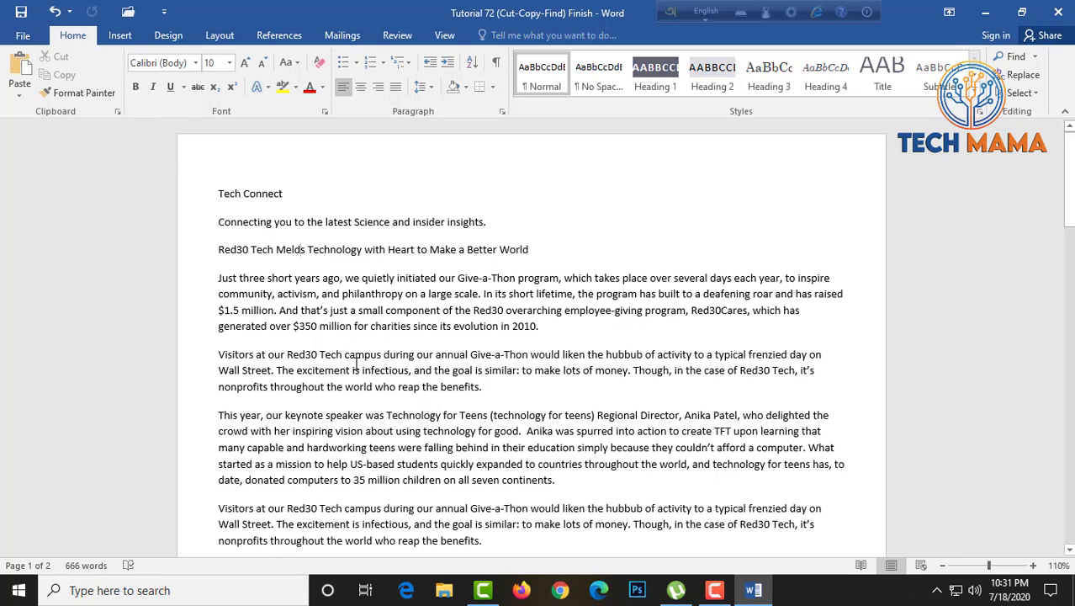
left_click(220, 222)
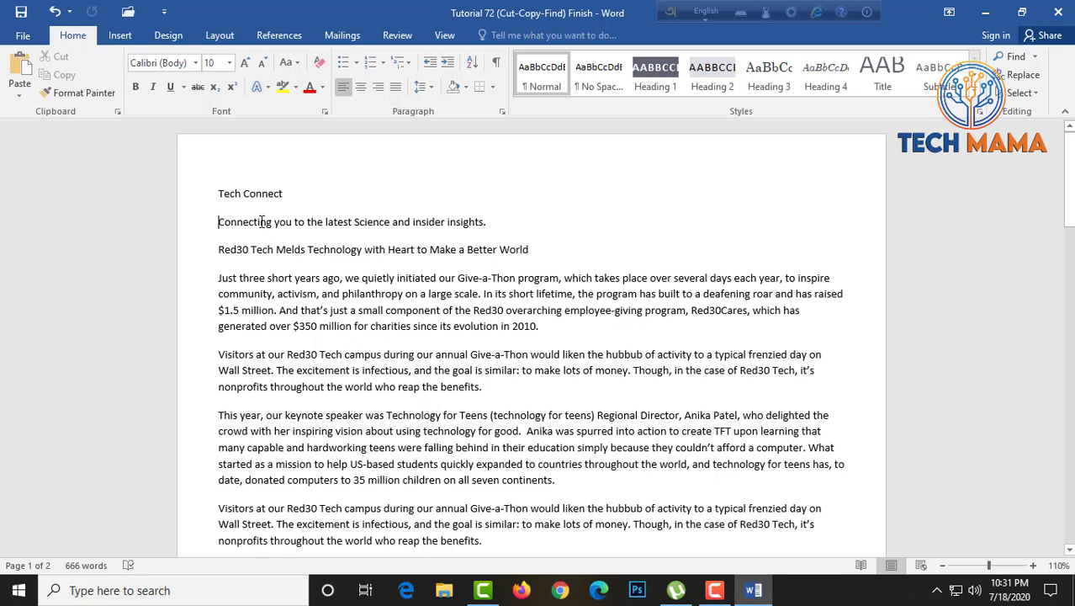
triple_click(504, 222)
key("ctrl+c")
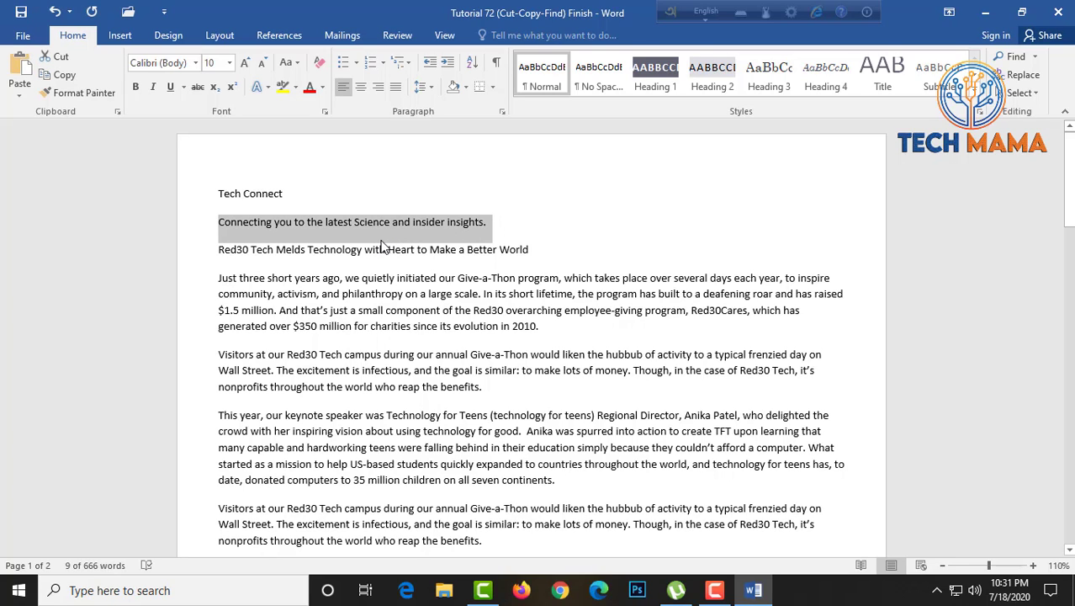
- Start a new line after the title and paste the tagline below it
left_click(543, 249)
key("Return")
key("Return")
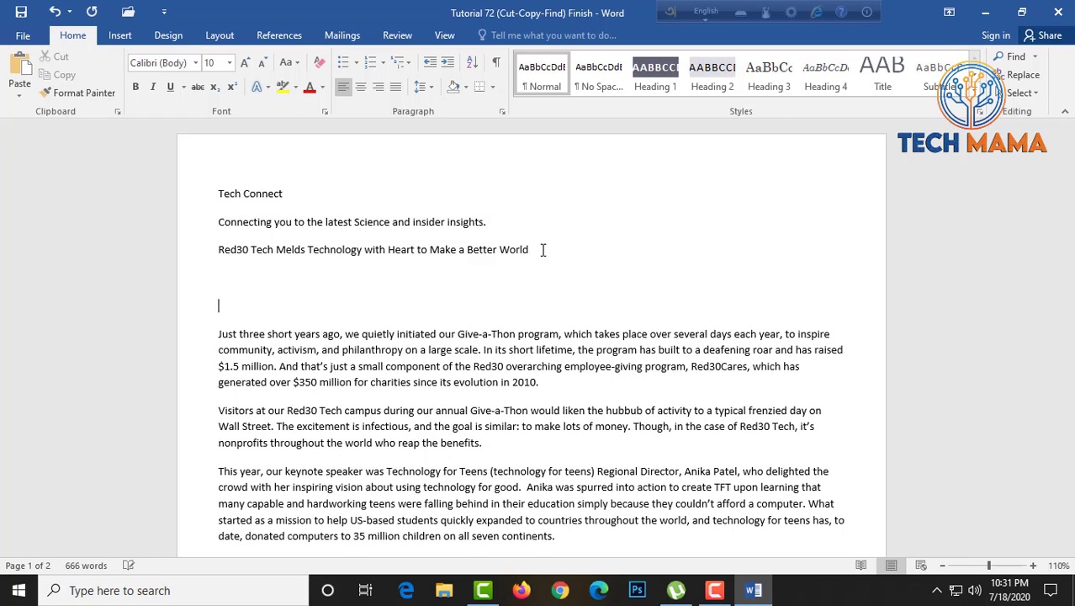
key("ctrl+v")
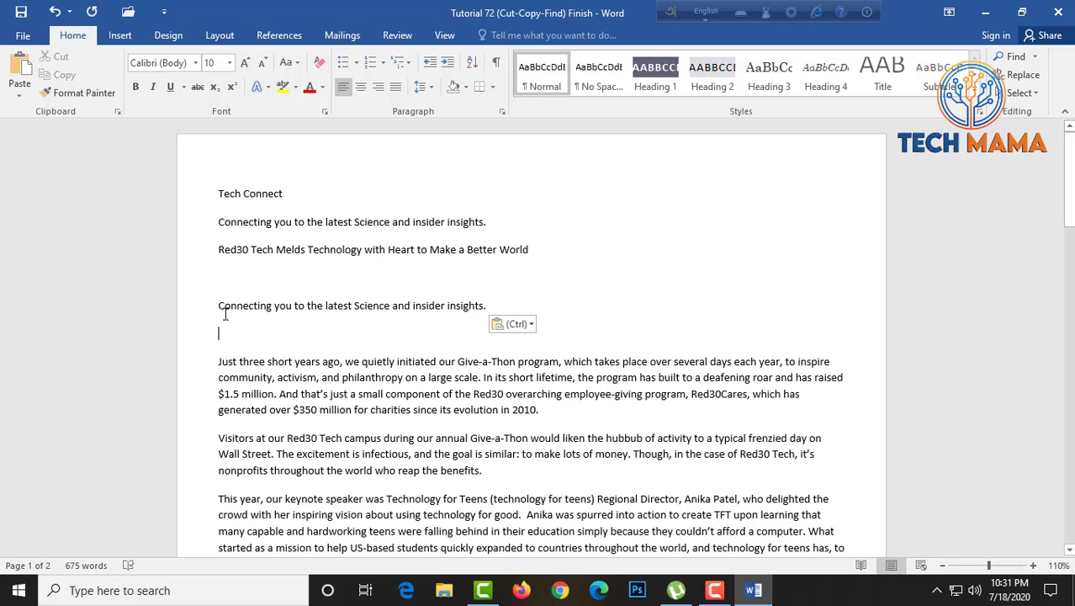
left_click_drag(220, 307, 504, 310)
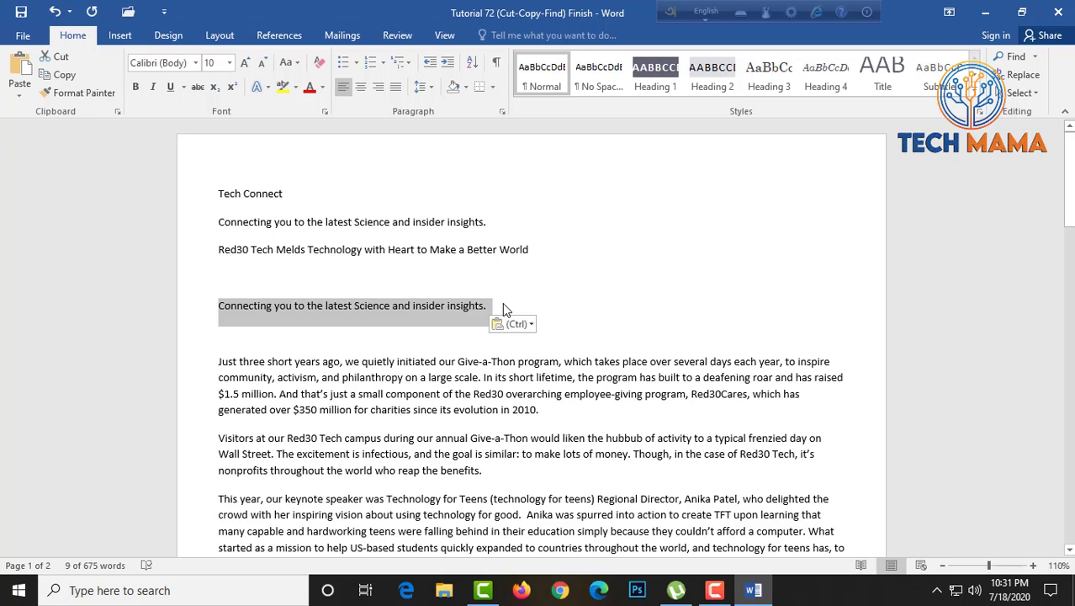
key("ctrl")
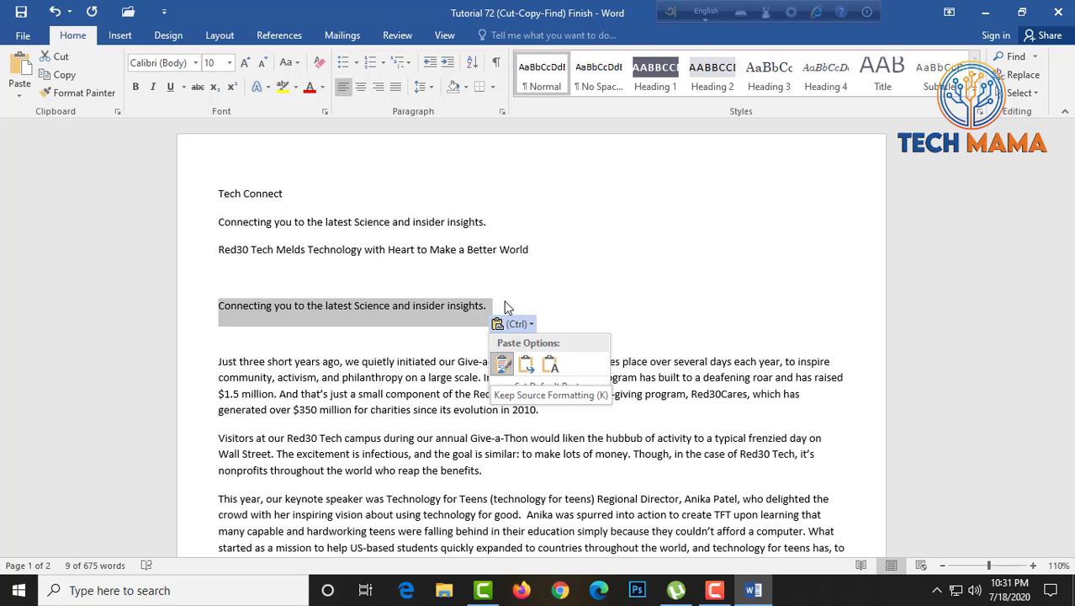
key("Escape")
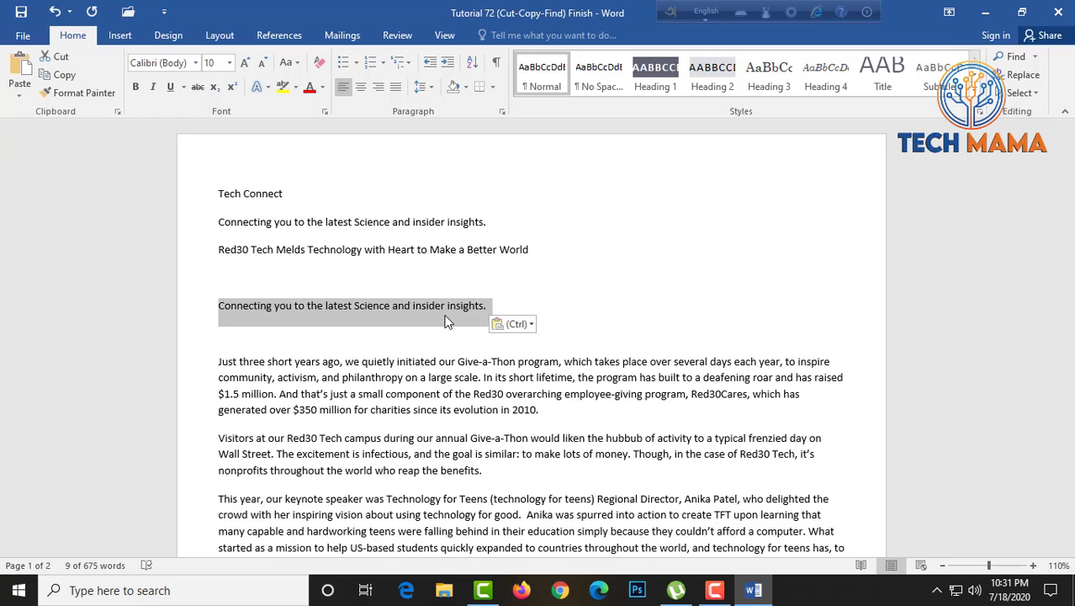
key("Delete")
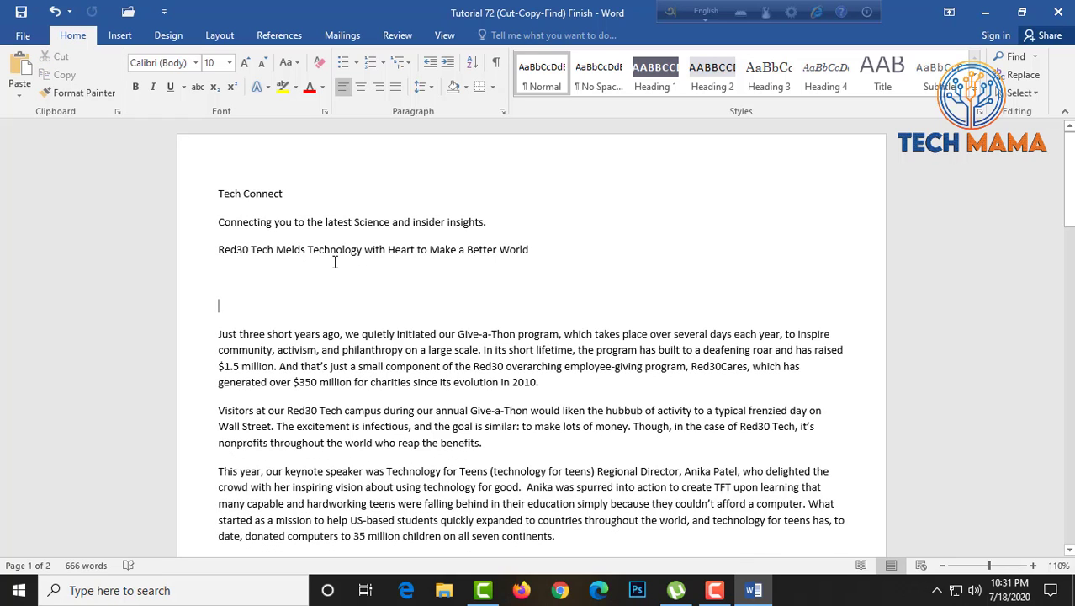
- Paste the 'Connecting you…' tagline on a new line after the first body paragraph
left_click(255, 384)
key("Return")
key("ctrl+v")
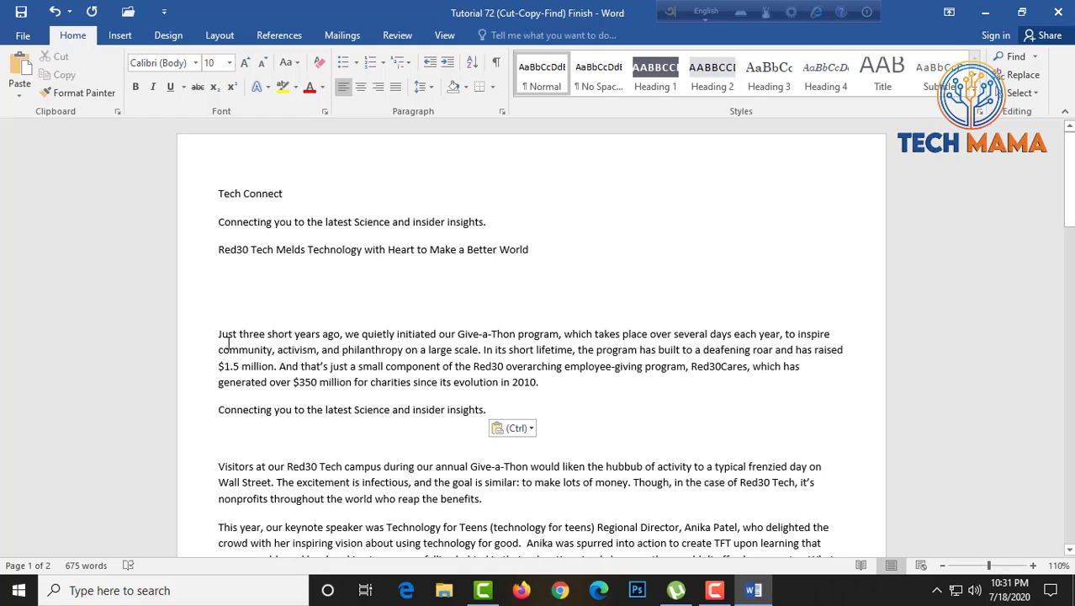
left_click_drag(218, 334, 601, 387)
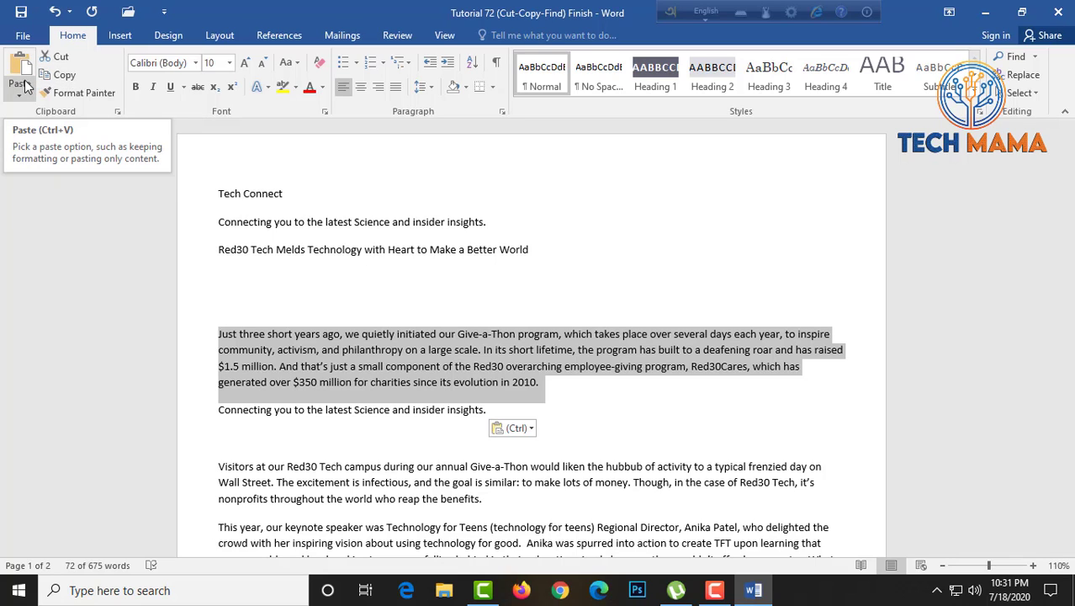
key("Up")
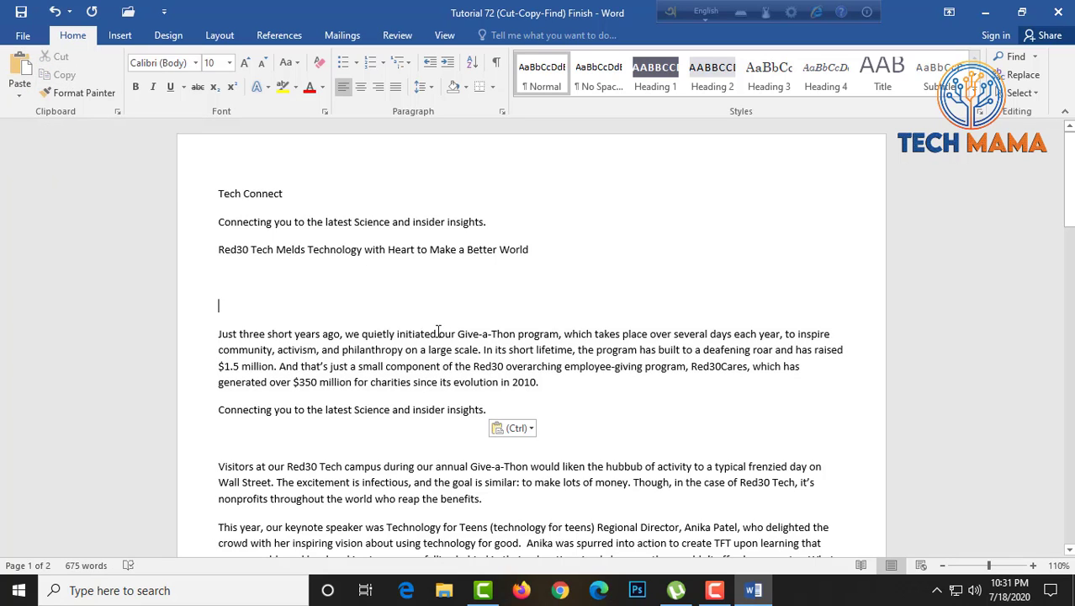
- Undo four recent edits to restore the 605-word article, then open the Navigation search
left_click(53, 12)
left_click(53, 12)
left_click(53, 13)
left_click(53, 12)
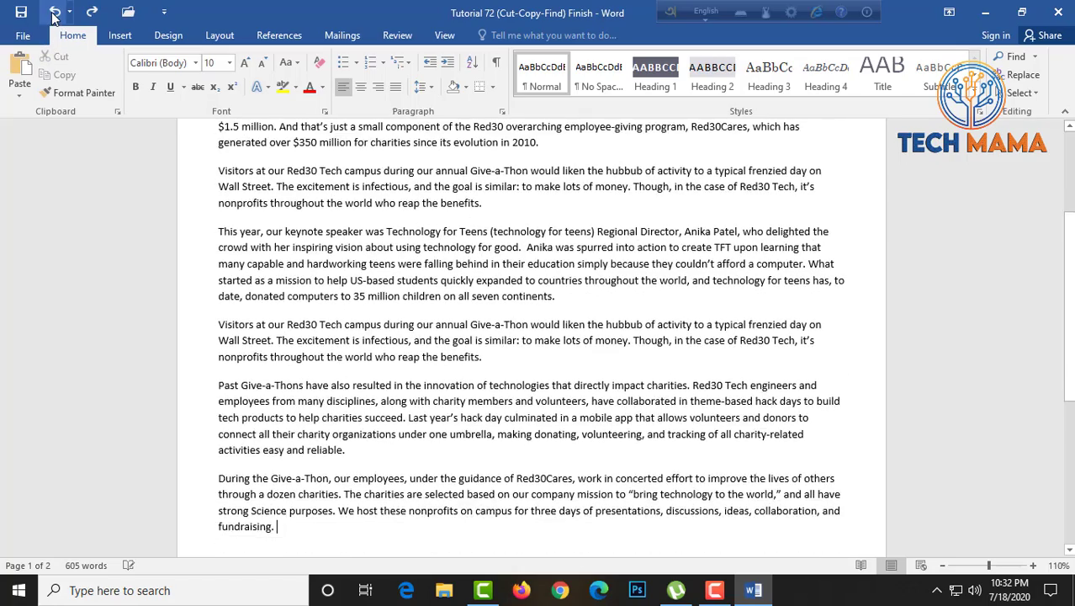
scroll(430, 384, "up", 4)
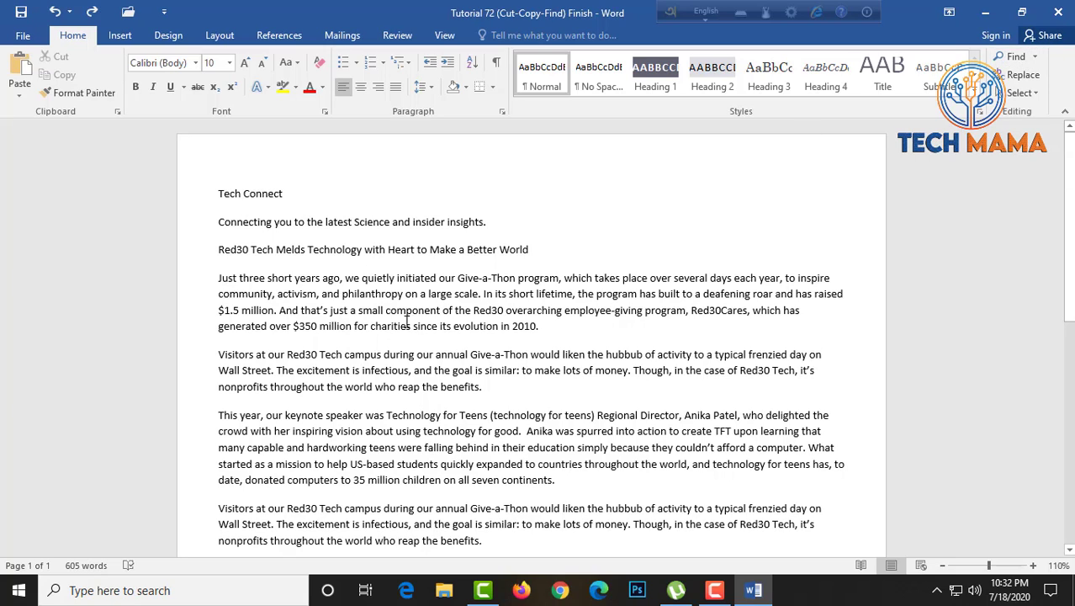
left_click(1014, 57)
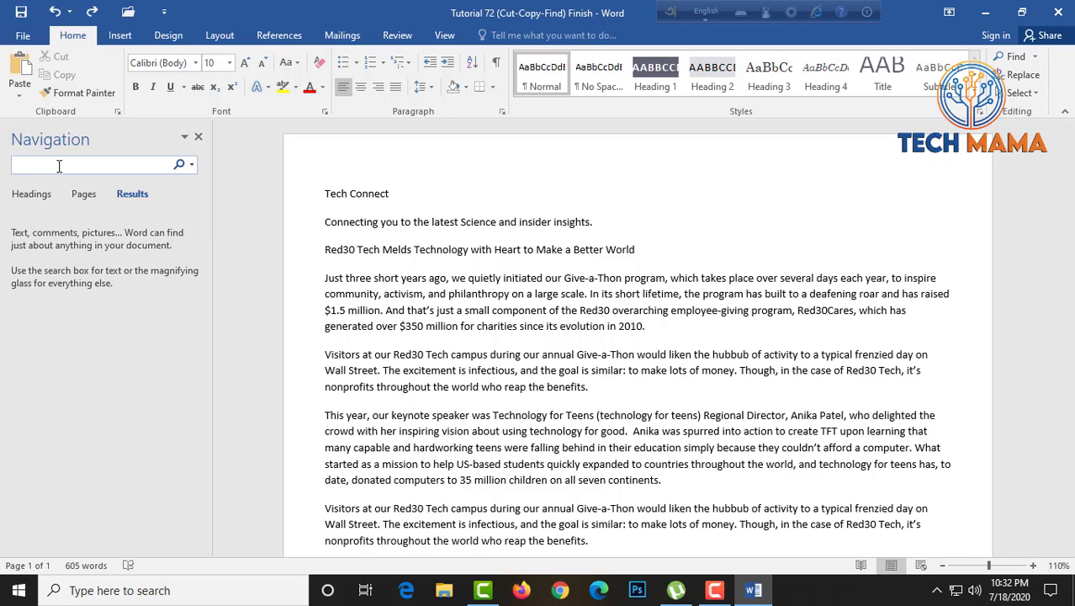
- Search the article for 'make', review its 3 results, and close the results
type("make")
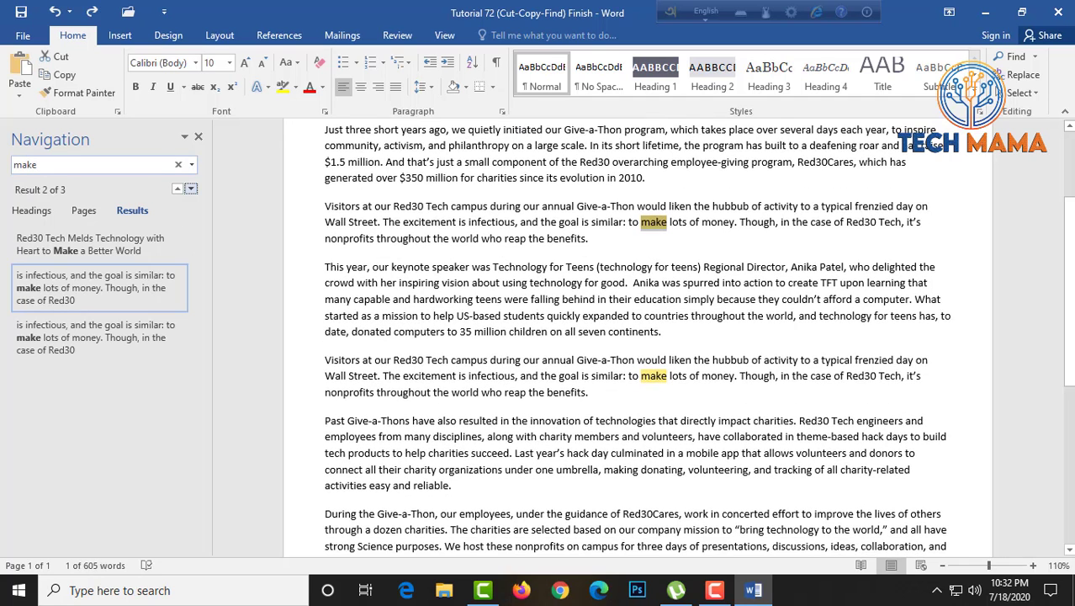
scroll(500, 278, "up", 2)
scroll(500, 278, "up", 2)
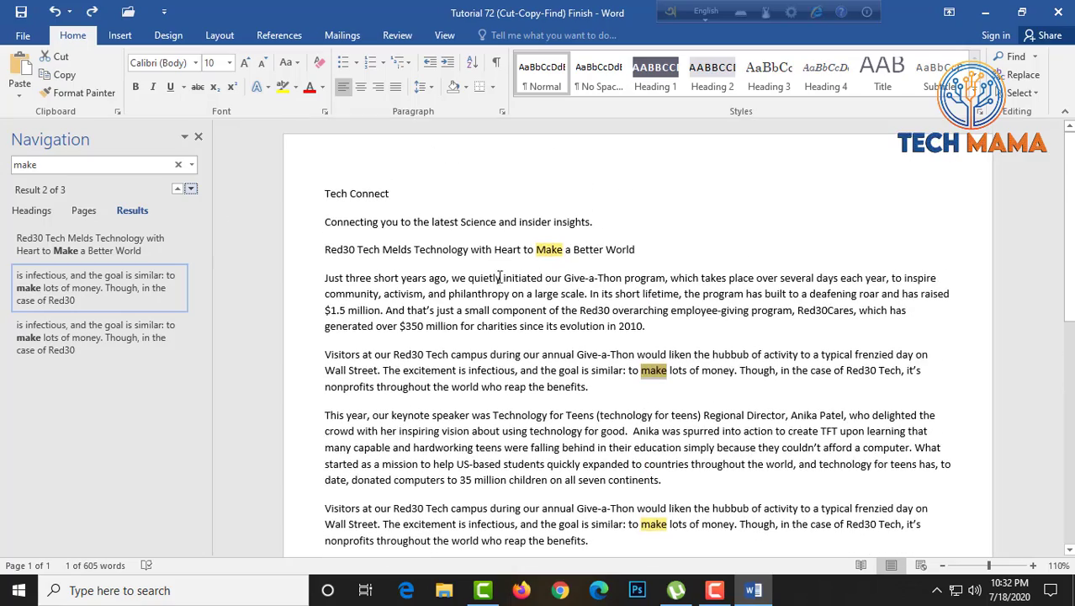
scroll(567, 275, "down", 2)
scroll(566, 275, "down", 2)
scroll(567, 275, "down", 2)
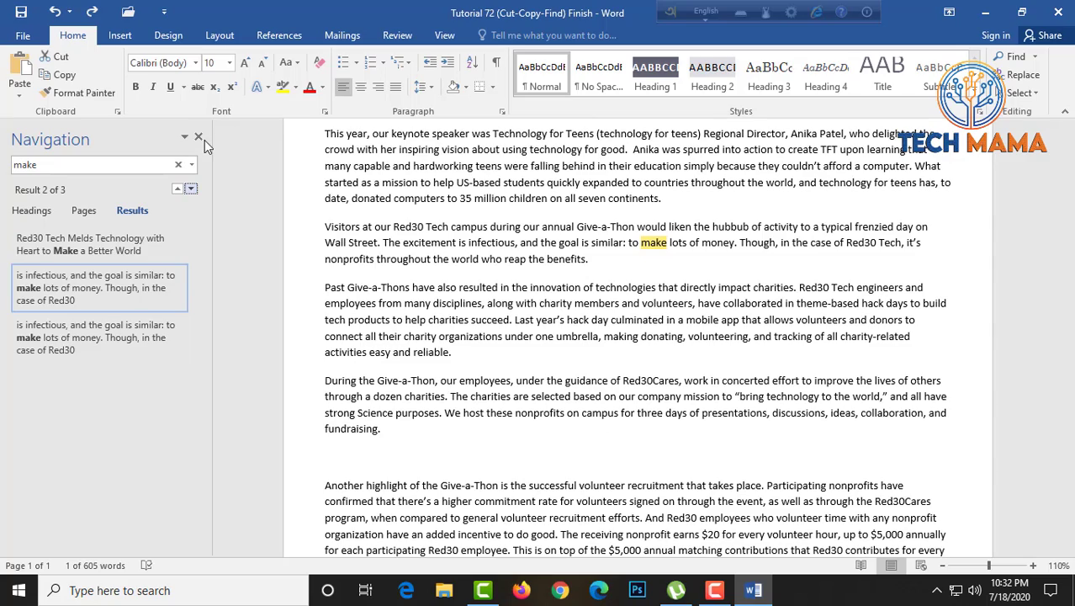
scroll(687, 409, "up", 3)
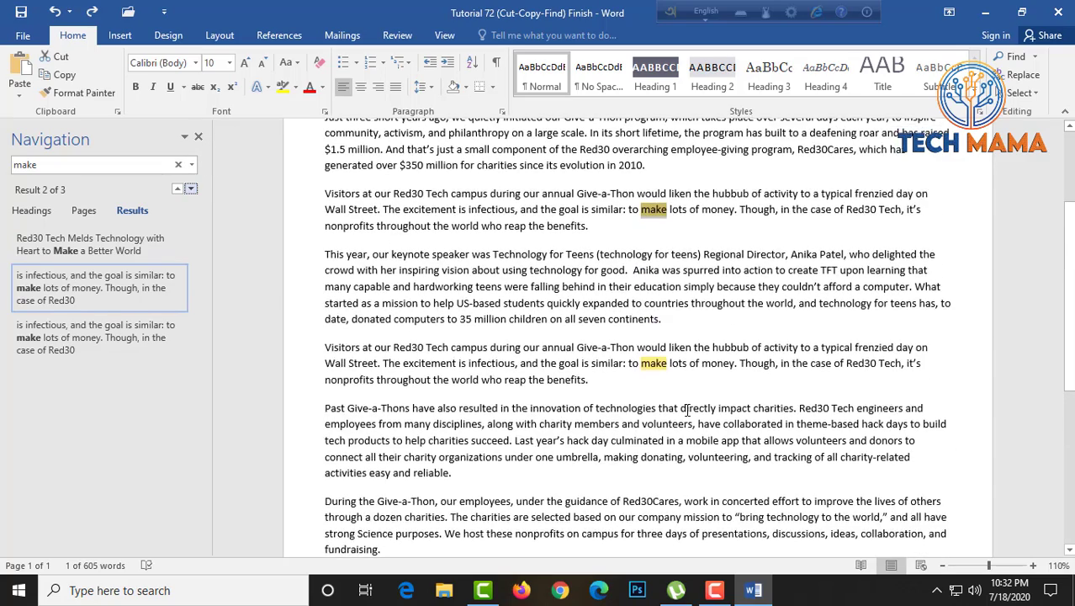
scroll(687, 410, "up", 1)
left_click(198, 136)
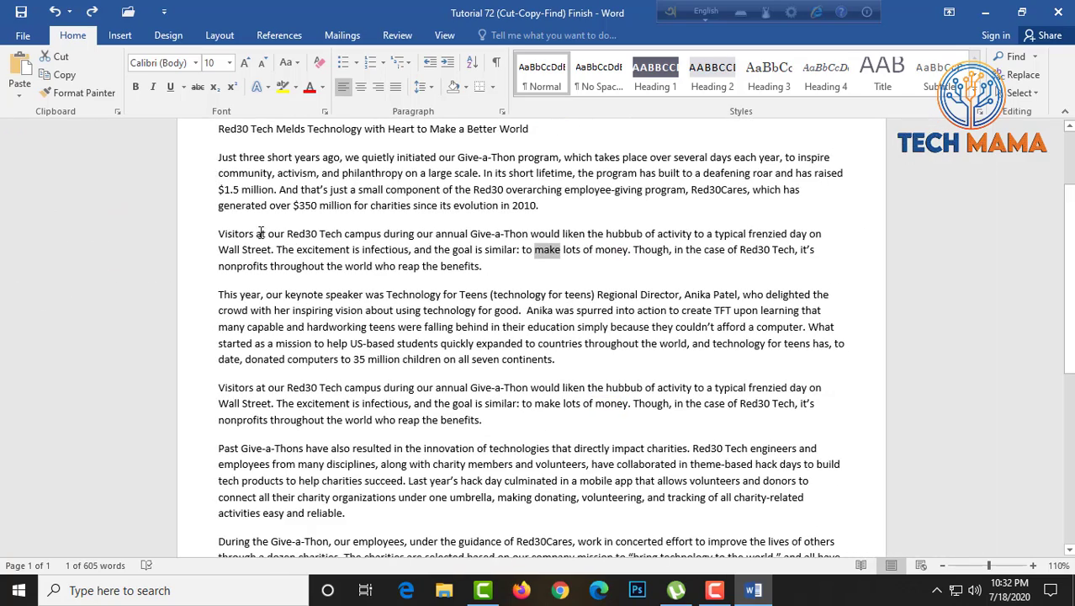
- Search the article for 'our', scroll through its 11 results, and close the Navigation pane
key("ctrl+f")
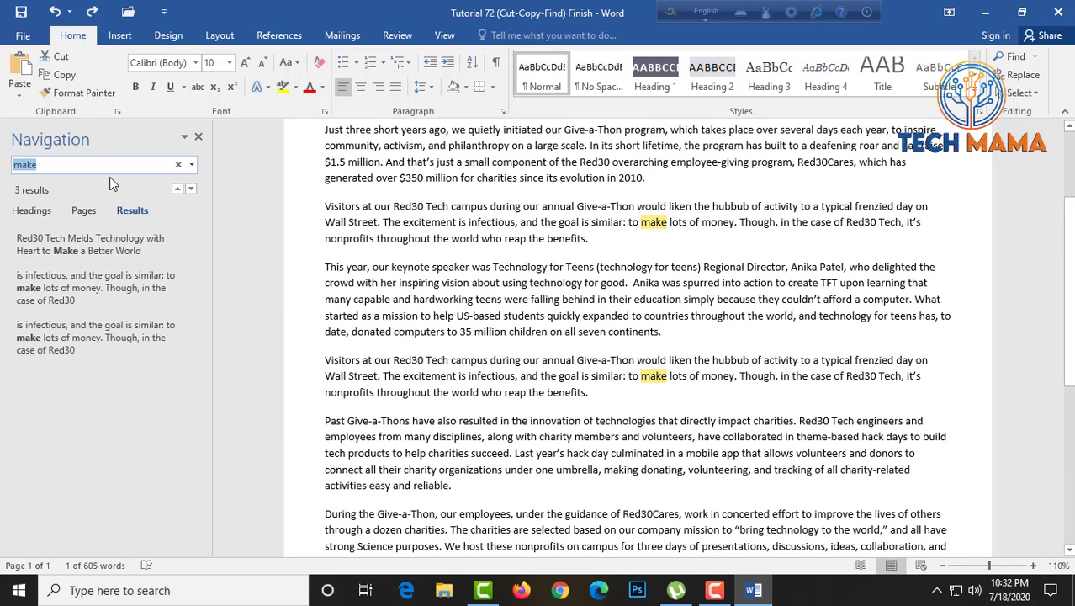
type("our")
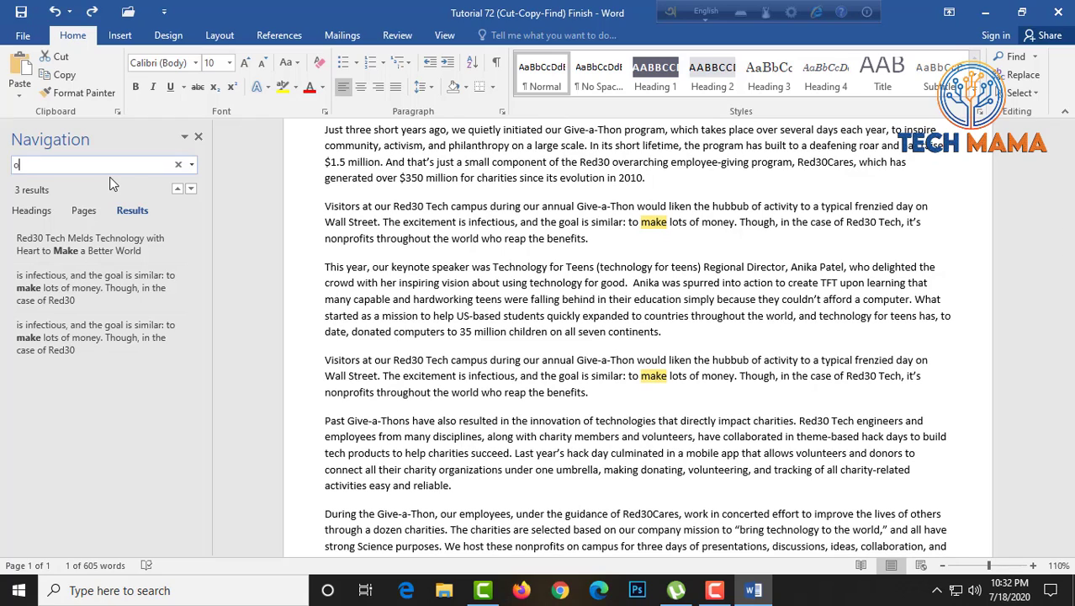
key("Return")
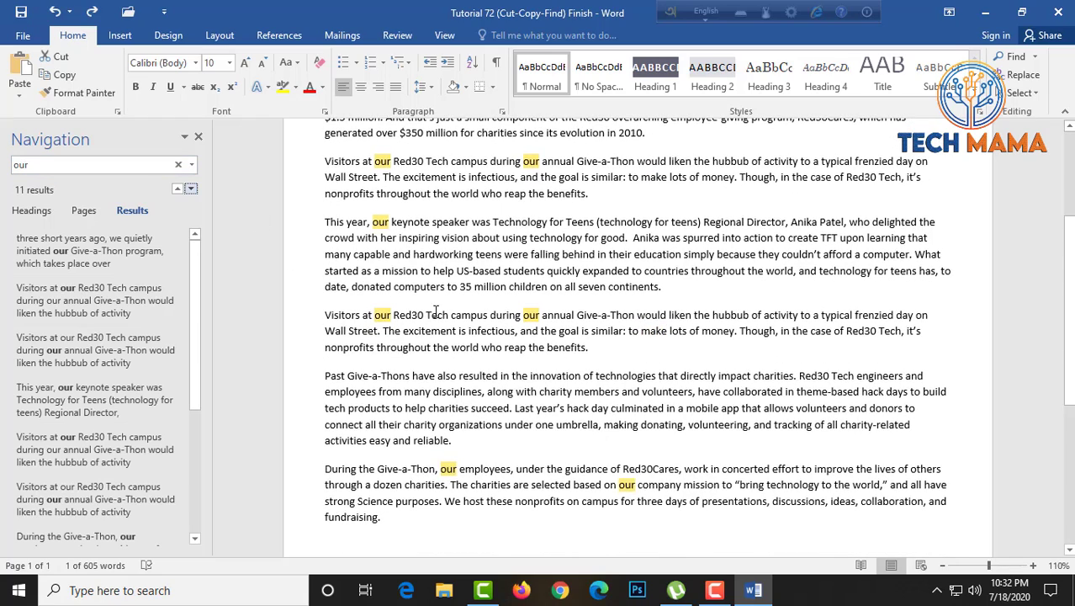
scroll(504, 297, "up", 1)
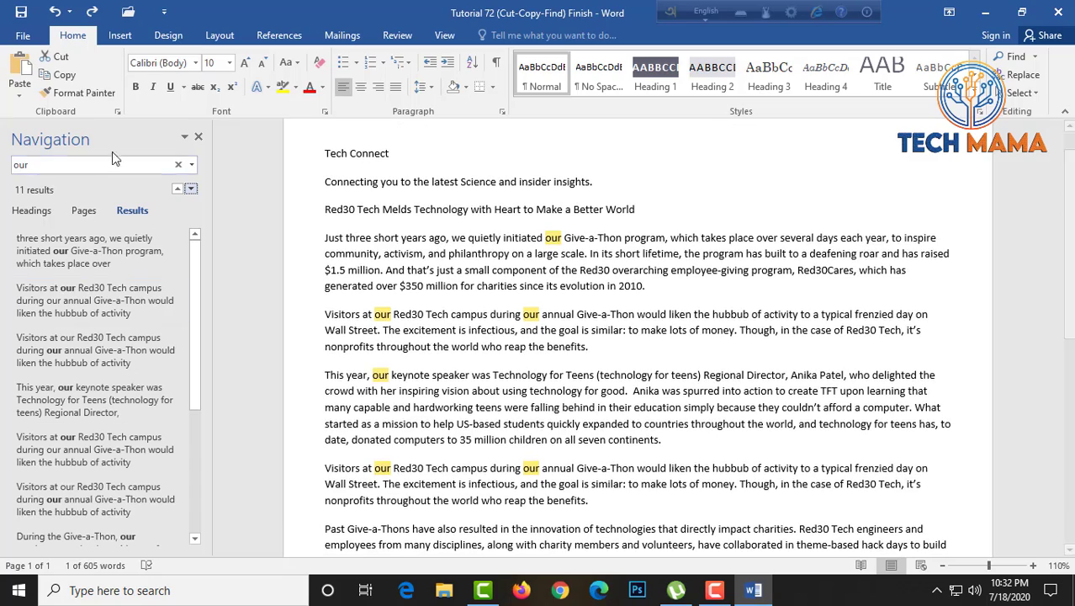
scroll(648, 383, "down", 3)
scroll(648, 383, "down", 2)
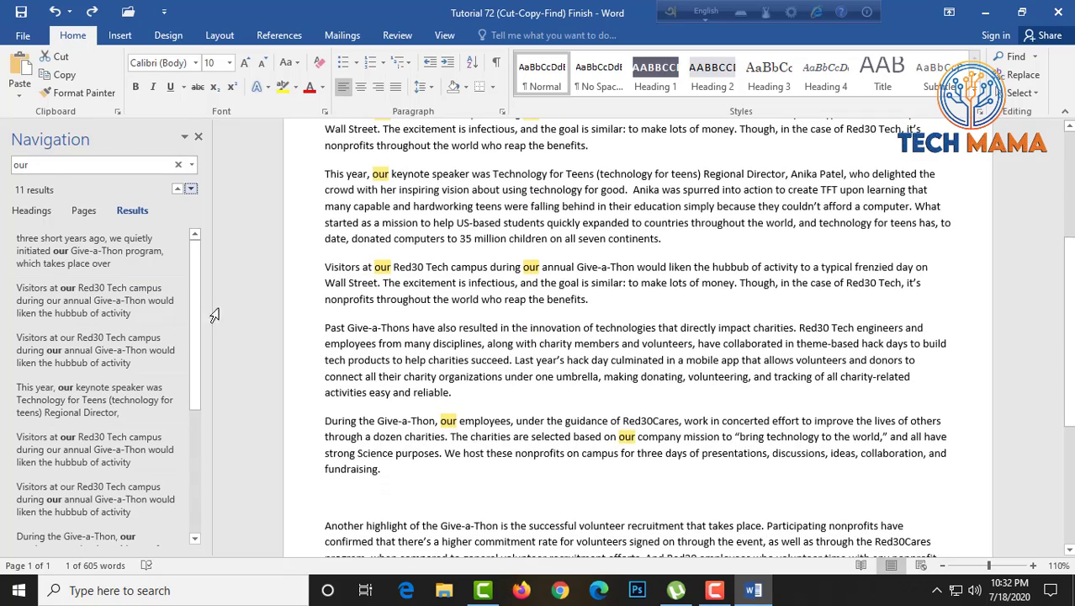
left_click(198, 138)
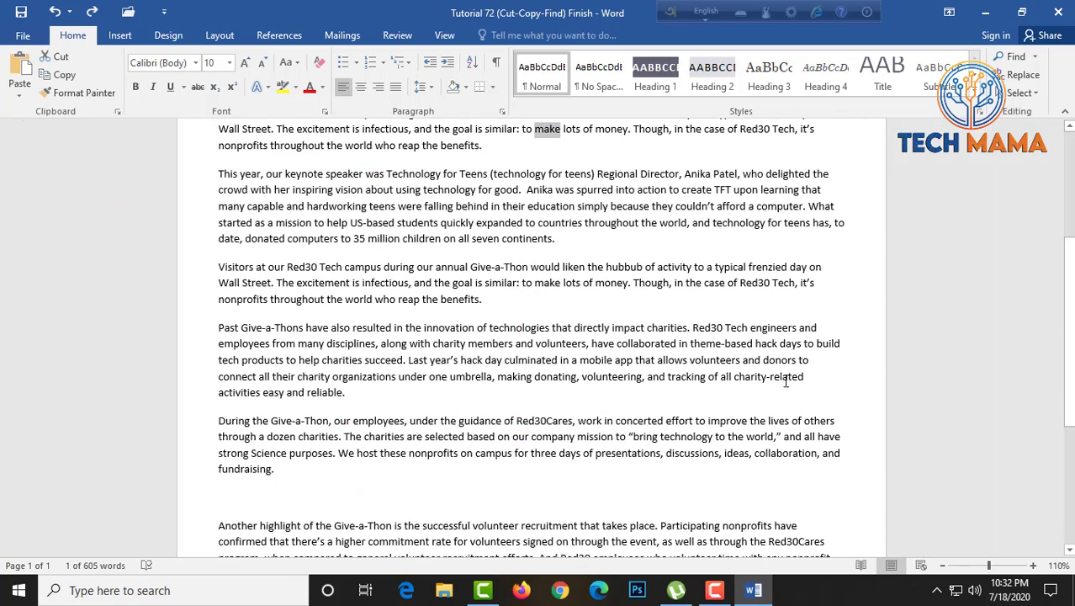
- Set up Find and Replace with 'make' as the search term and 'create' as replacement
left_click(1022, 80)
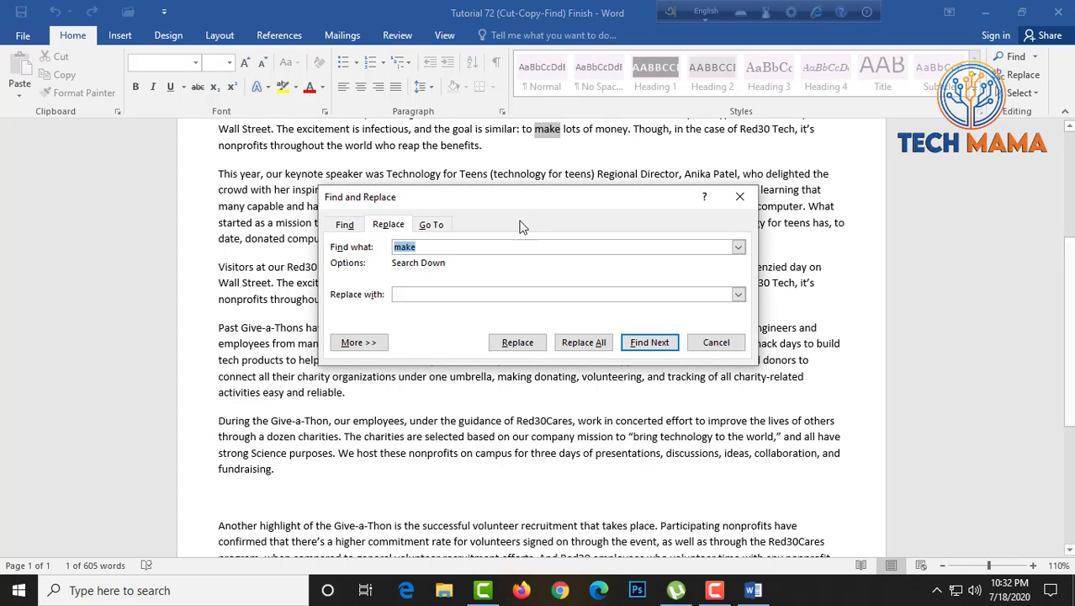
mouse_move(491, 203)
left_mouse_down()
mouse_move(612, 244)
mouse_move(333, 296)
left_mouse_up()
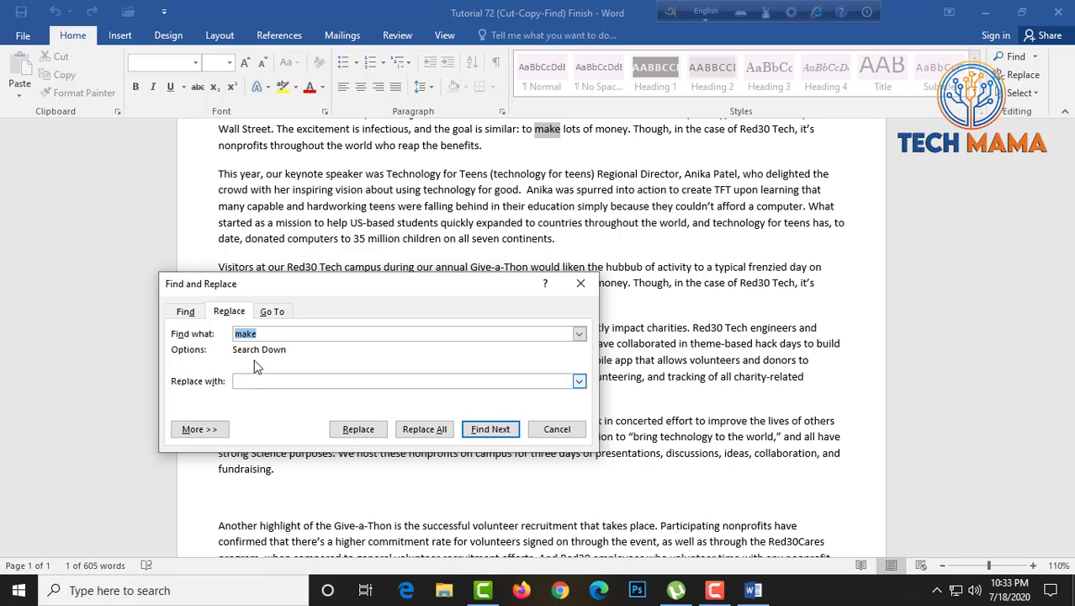
left_click(258, 381)
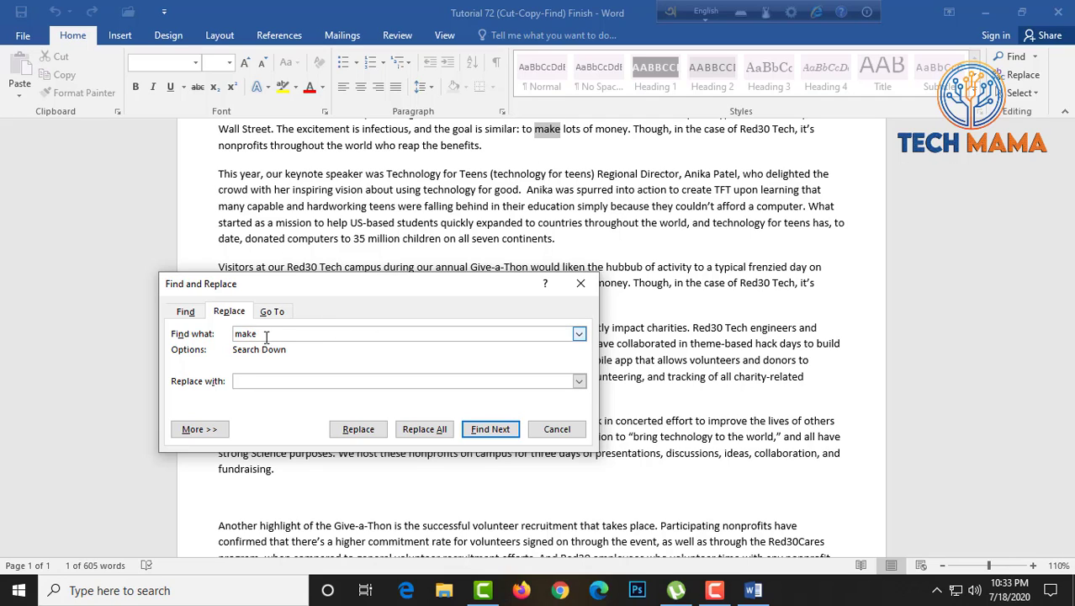
left_click_drag(264, 333, 237, 334)
type("make")
type("create")
- Replace each 'make' in the title and both Visitors paragraphs with 'create', then close the dialog
left_click(354, 432)
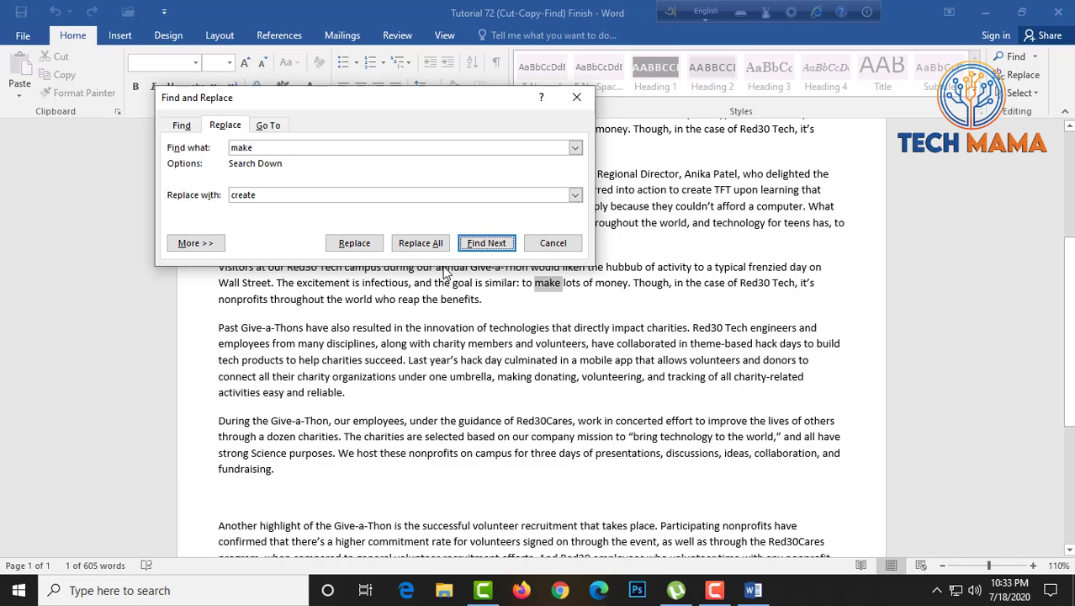
left_click(488, 244)
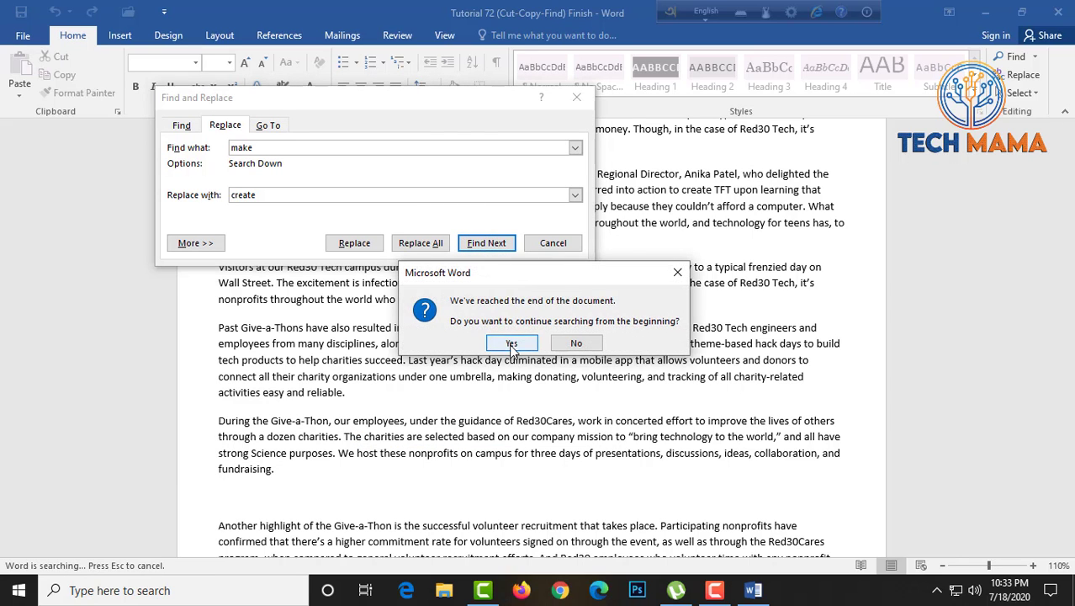
left_click(512, 342)
left_click_drag(435, 158, 508, 316)
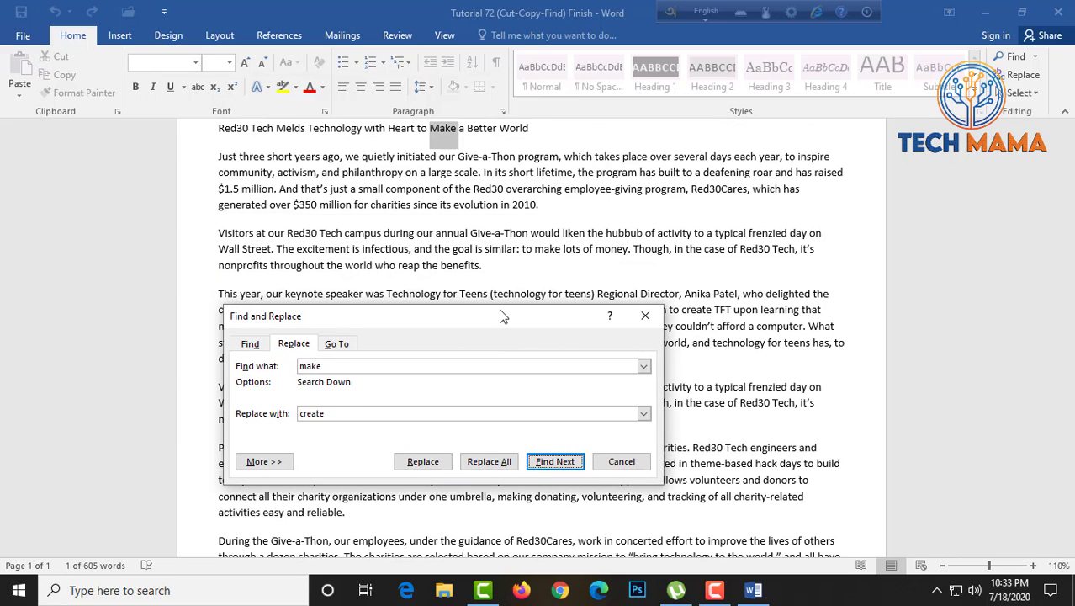
left_click(433, 468)
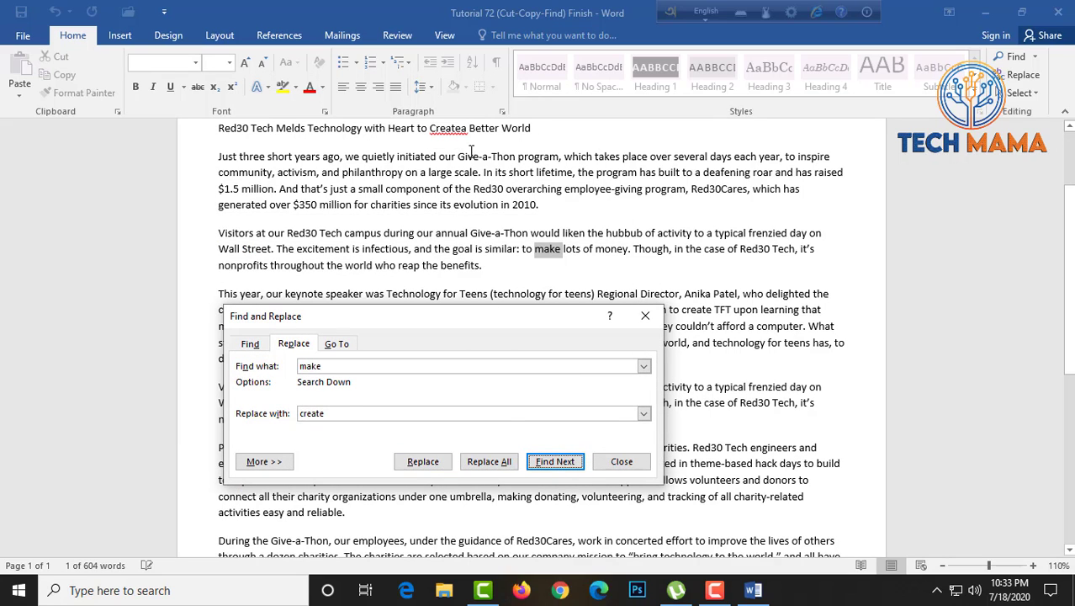
left_click(425, 465)
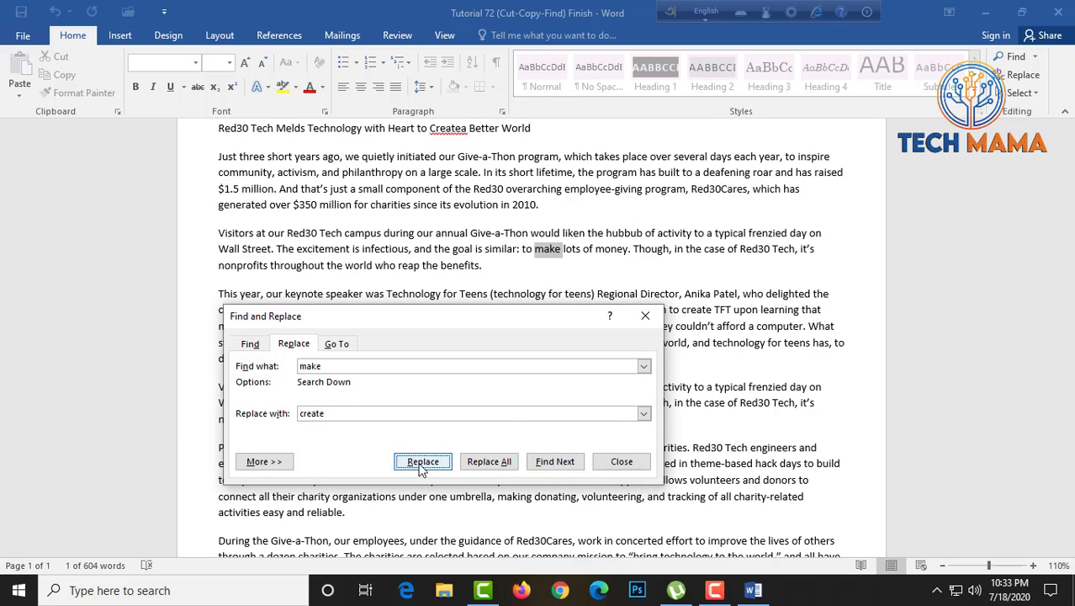
left_click(547, 340)
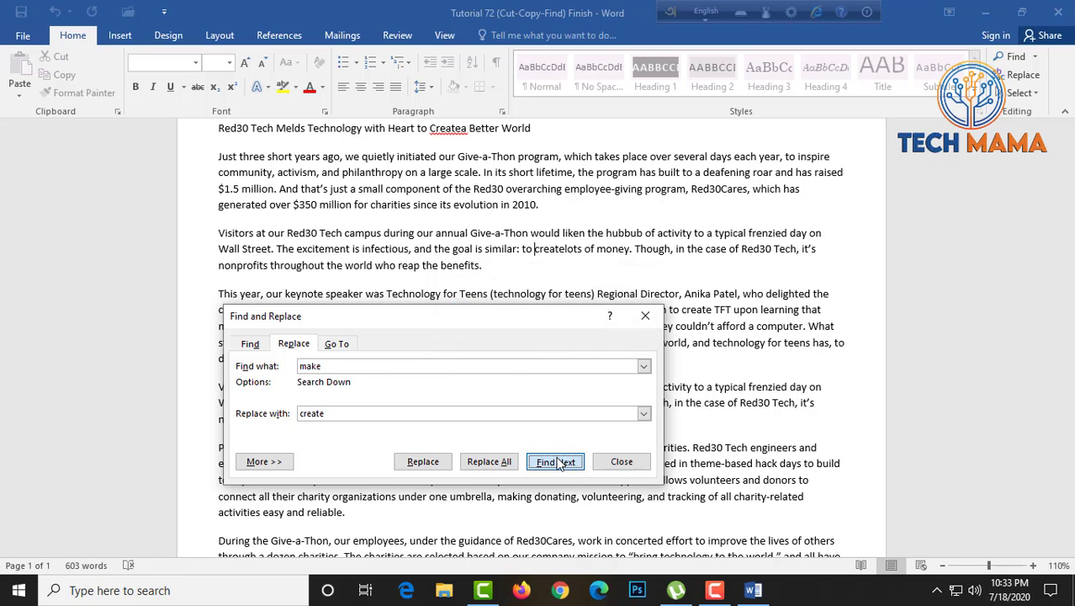
left_click(556, 463)
left_click(409, 364)
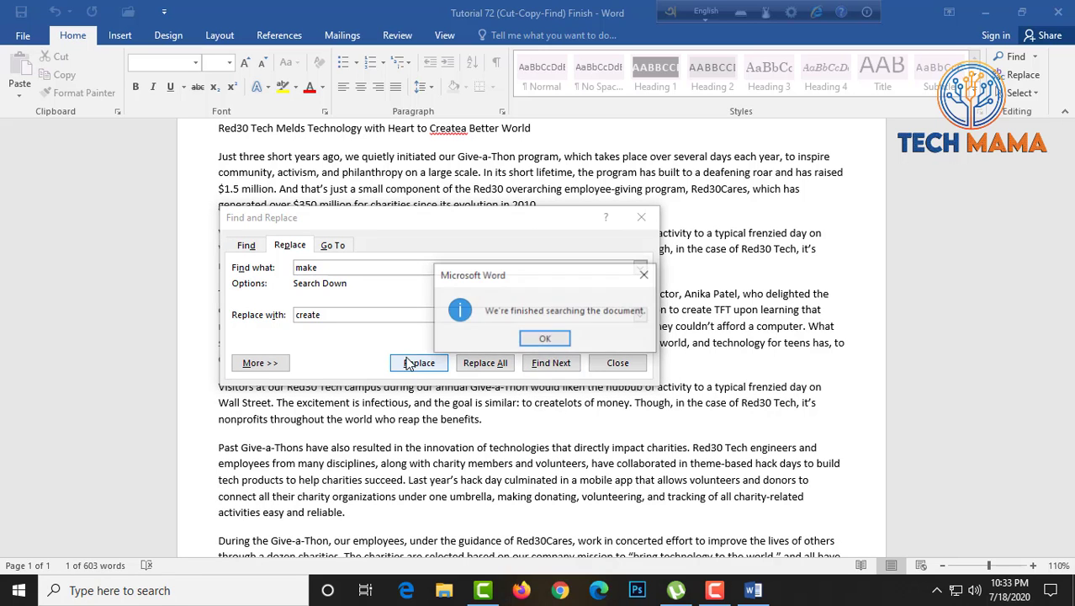
left_click(547, 338)
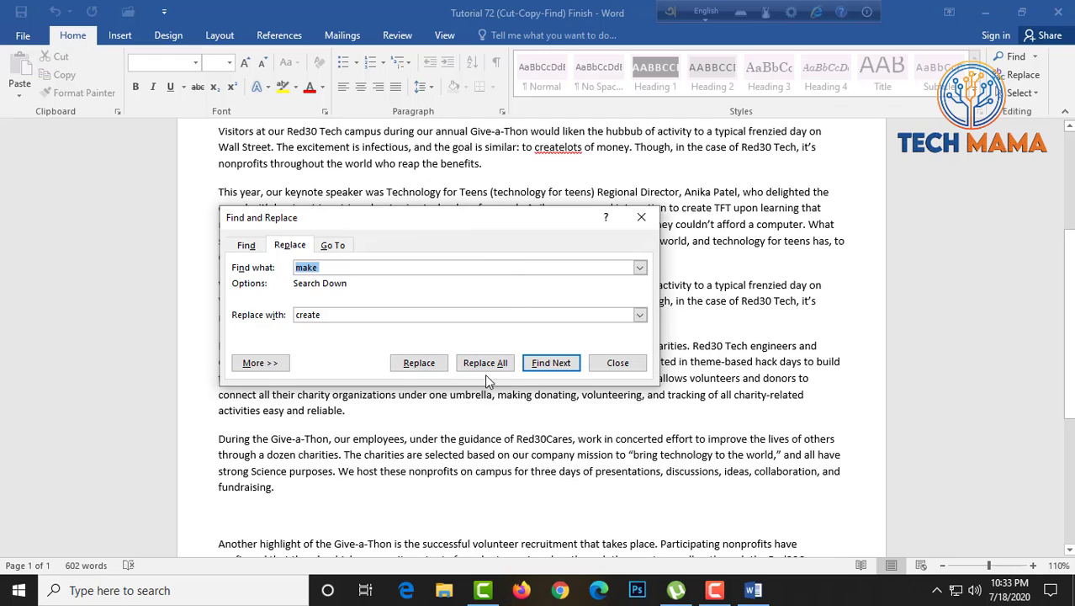
left_click(641, 220)
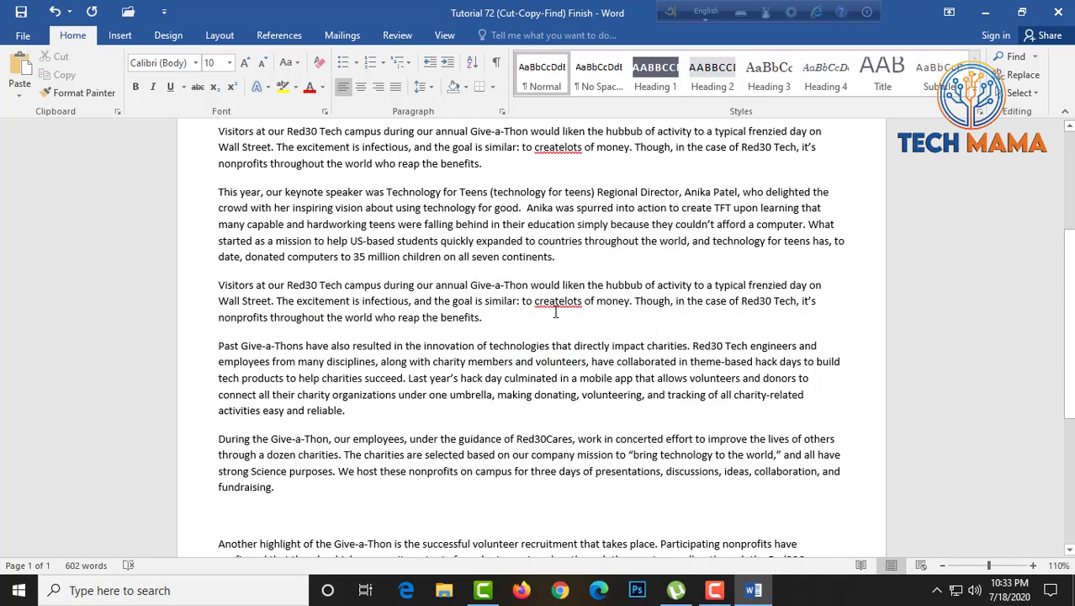
- Turn on Match case under More options for the make-to-create replacement, reopening the dialog to reapply it
scroll(559, 309, "up", 1)
scroll(556, 312, "up", 2)
scroll(550, 314, "up", 2)
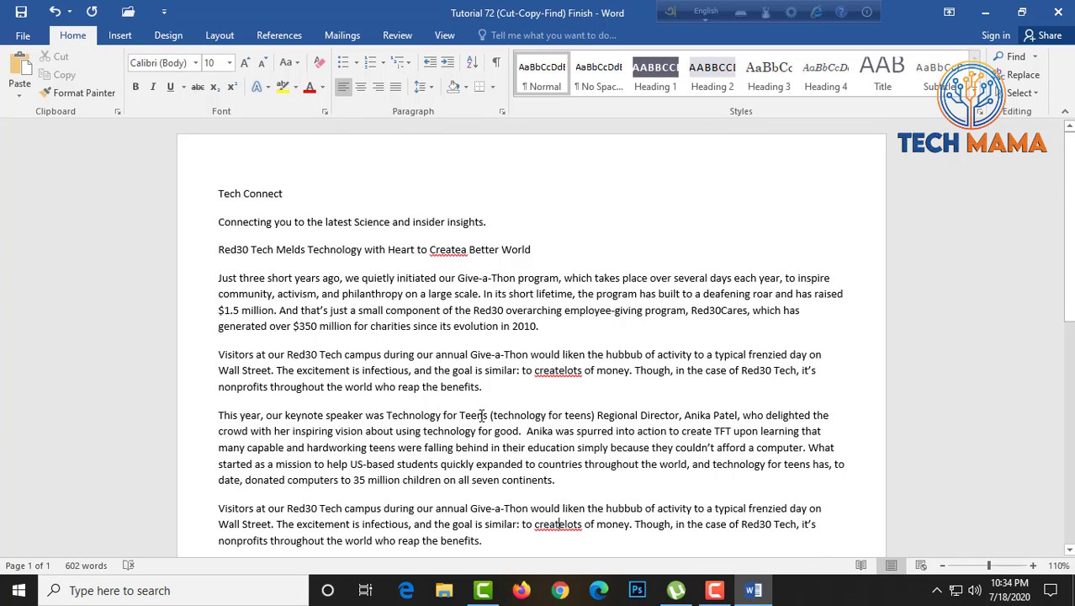
left_click(1018, 75)
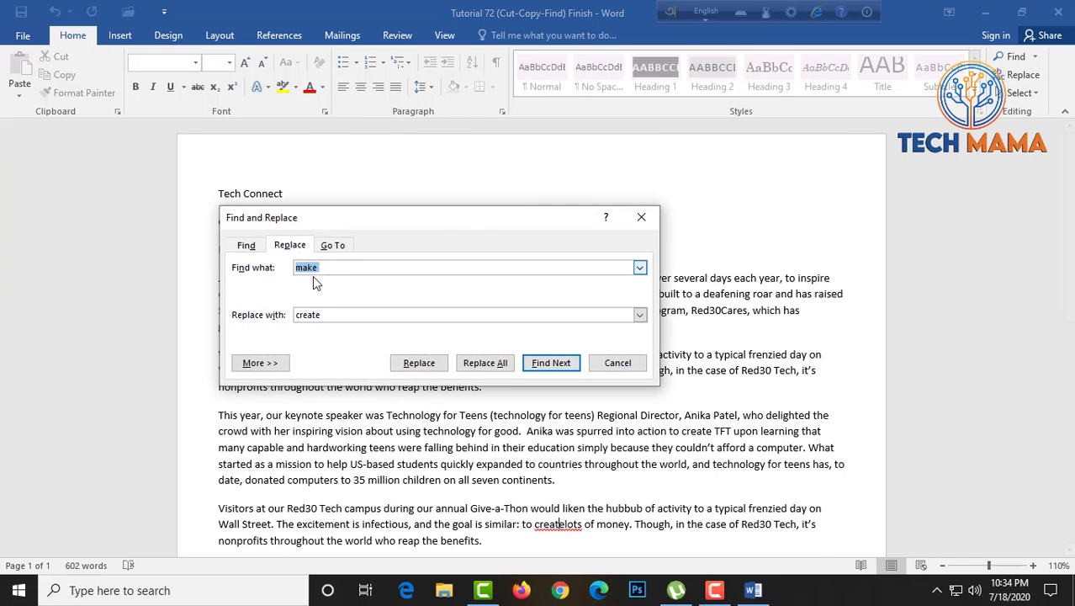
left_click(261, 362)
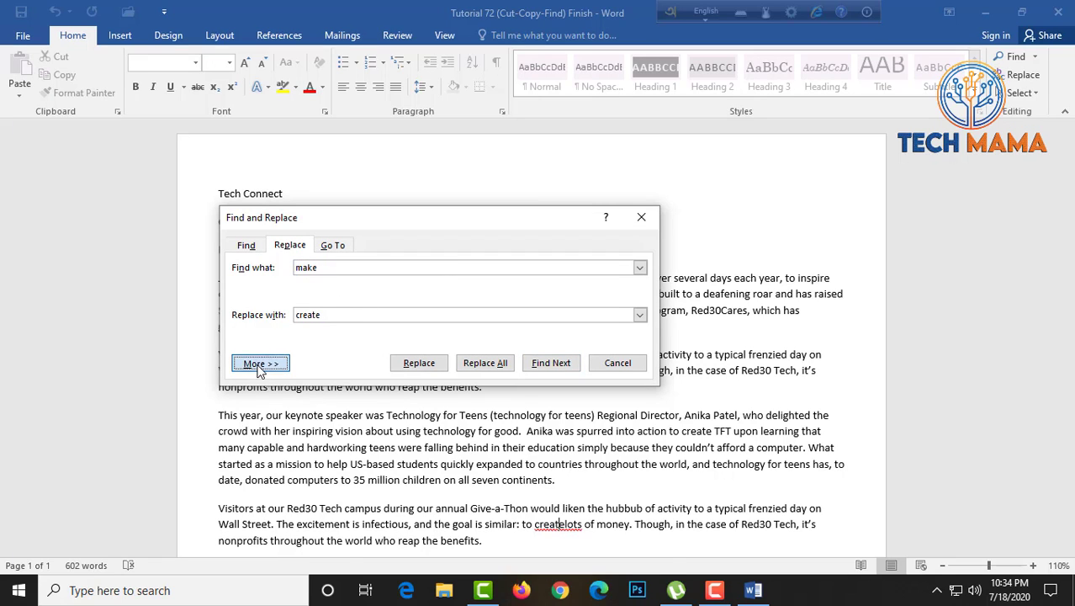
left_click(244, 417)
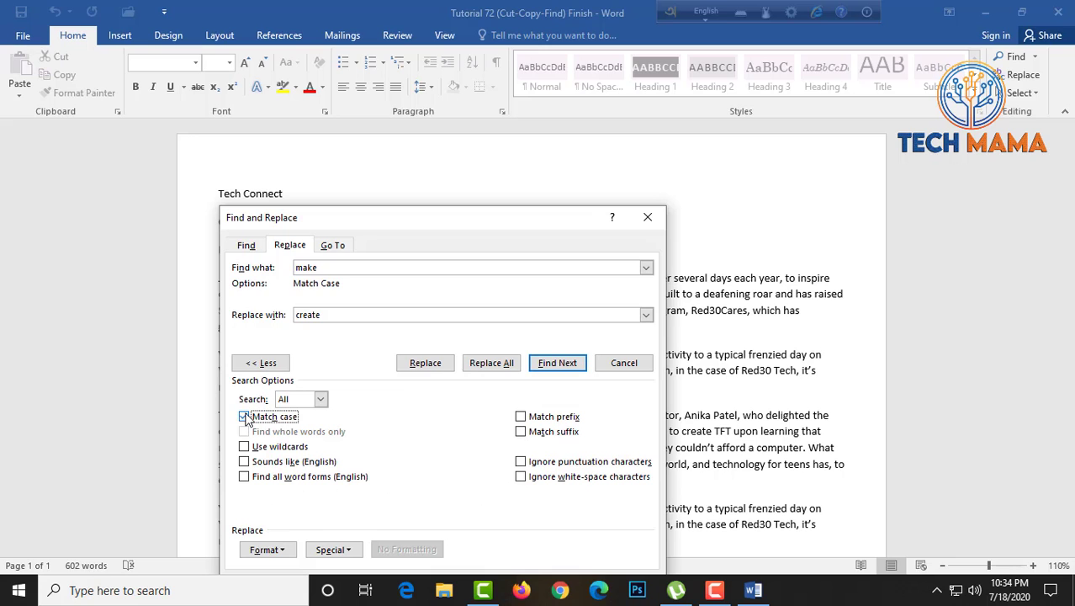
left_click_drag(423, 226, 400, 171)
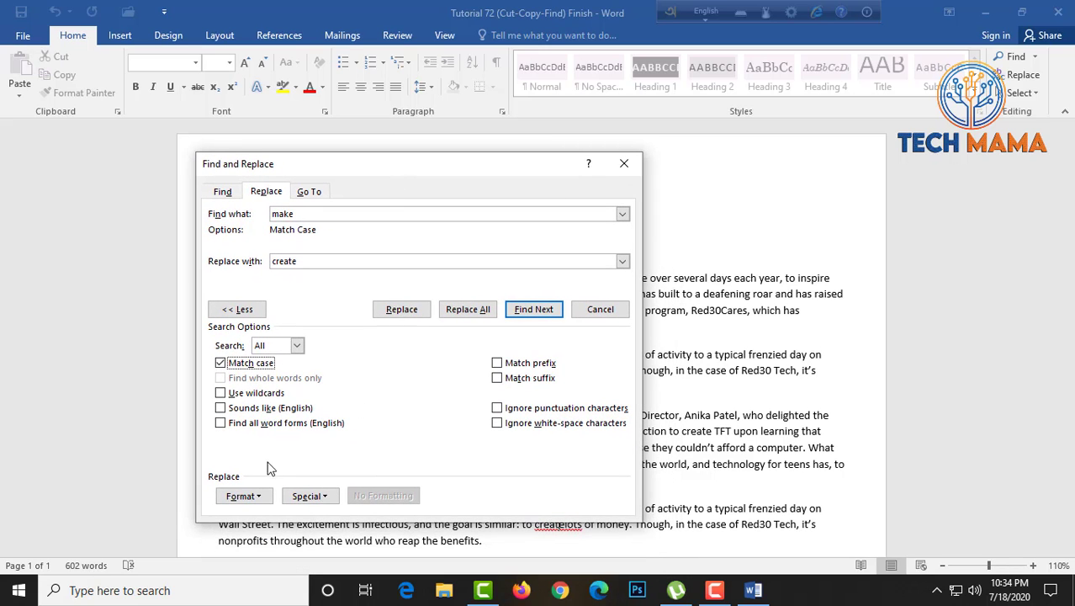
left_click(623, 168)
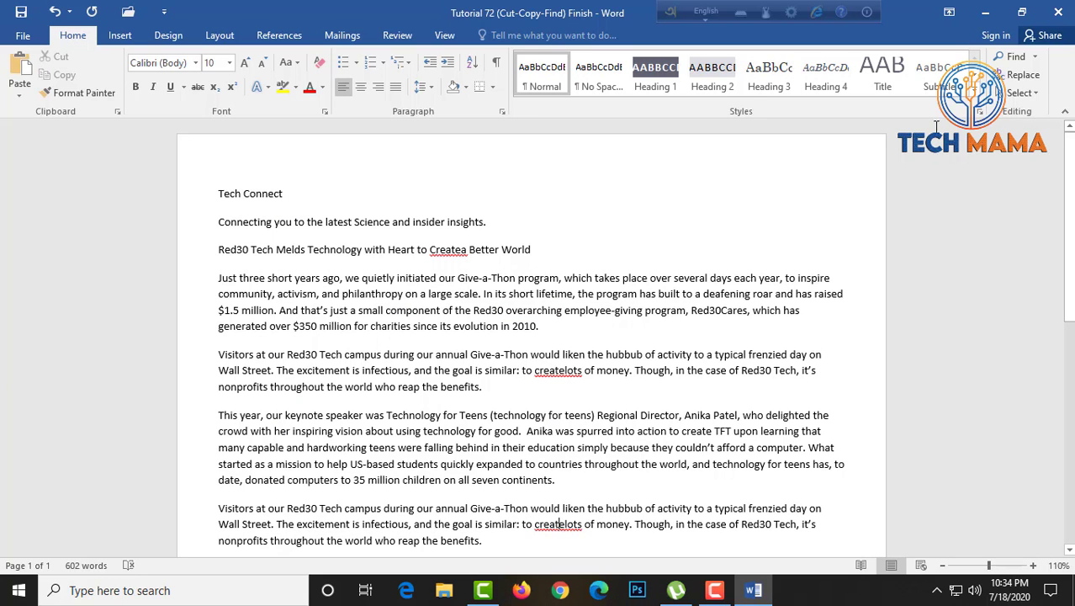
left_click(1014, 75)
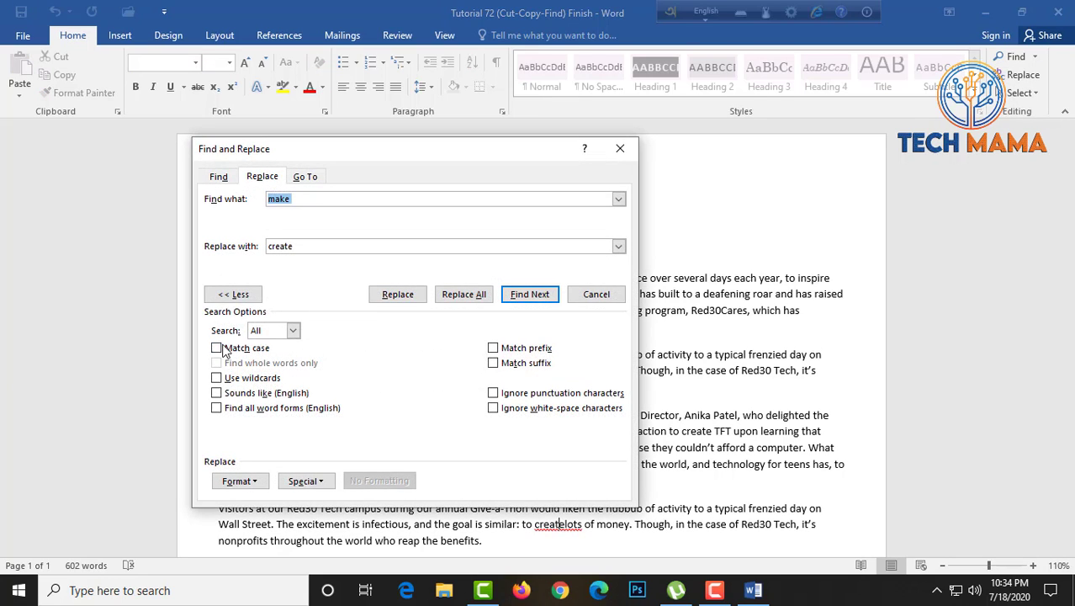
left_click(216, 347)
left_click_drag(300, 246, 250, 246)
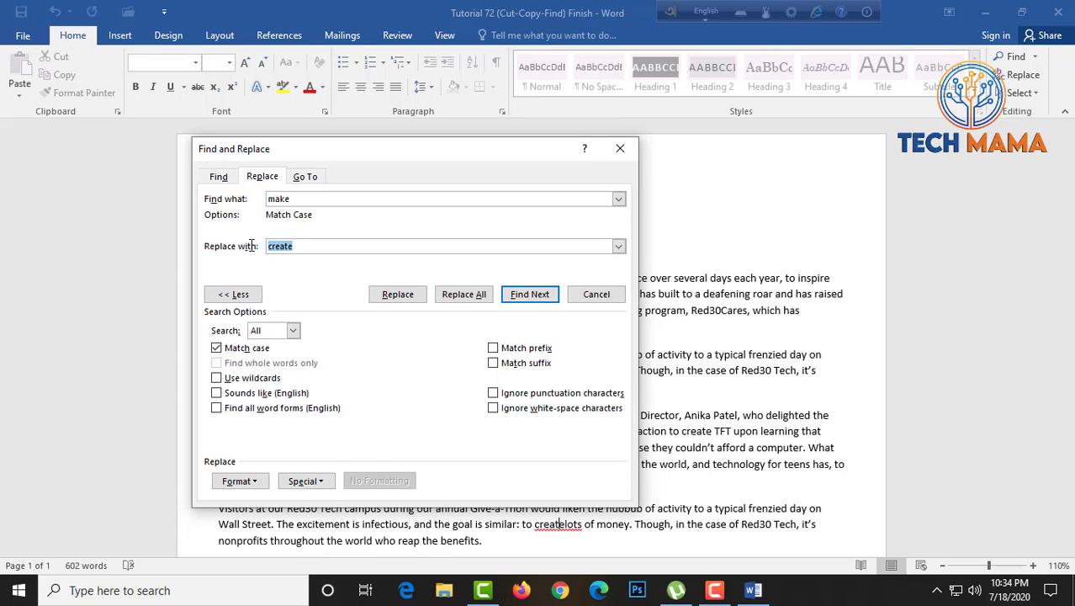
left_click(613, 154)
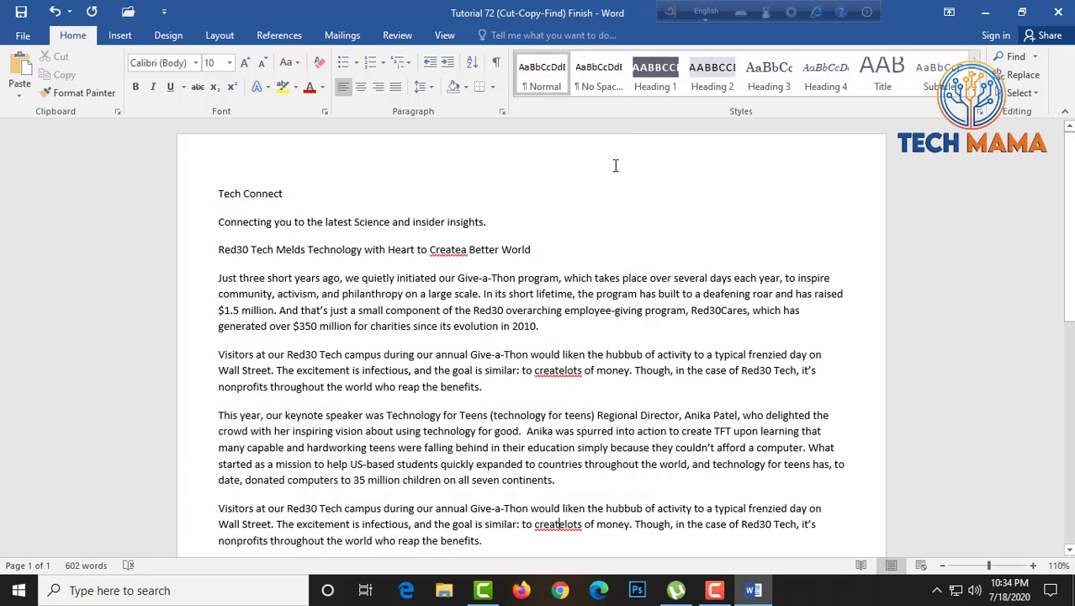